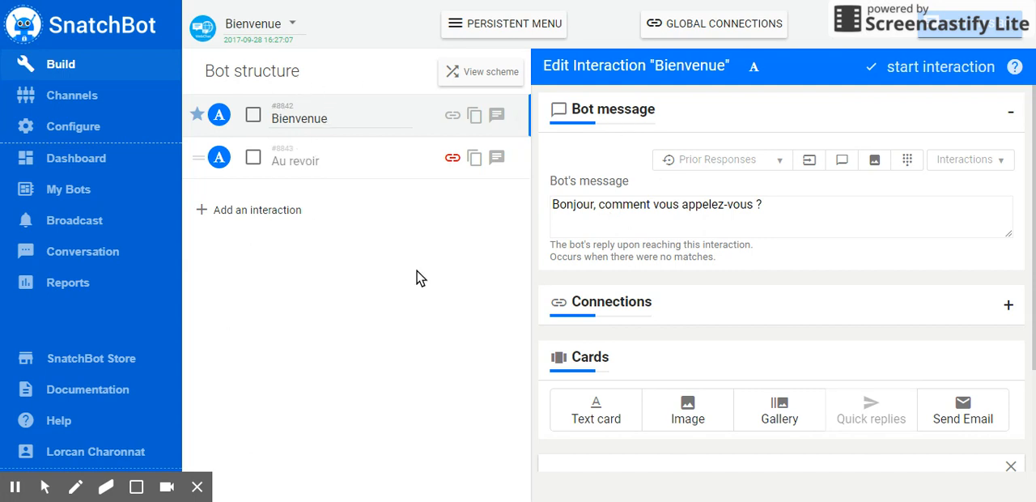
Add a text card reading "Salut, vous !" to the Bienvenue interaction
left_click(357, 118)
left_click(337, 162)
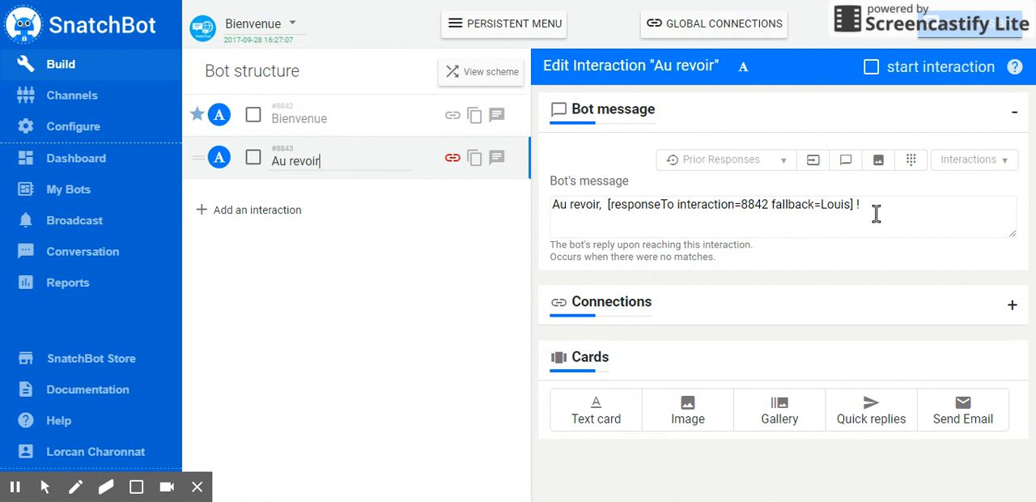
left_click(349, 124)
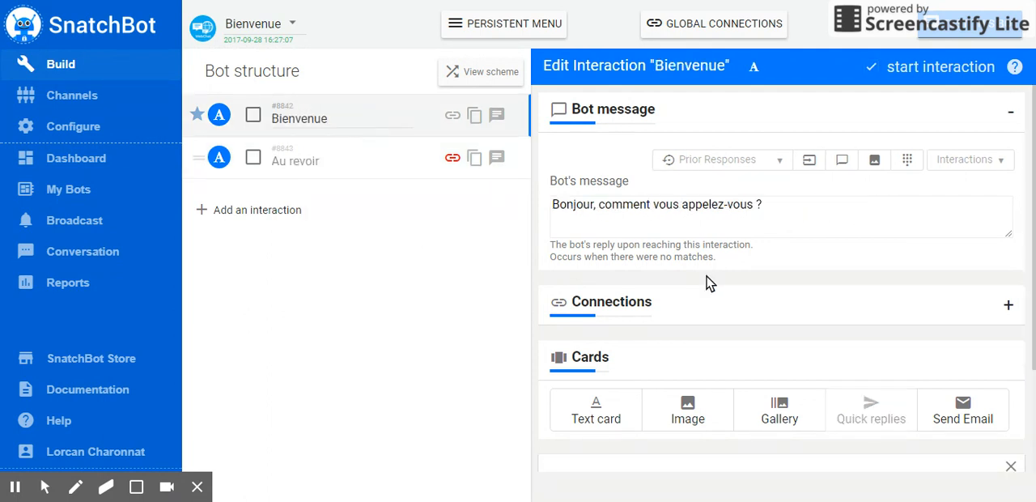
scroll(673, 324, "down", 1)
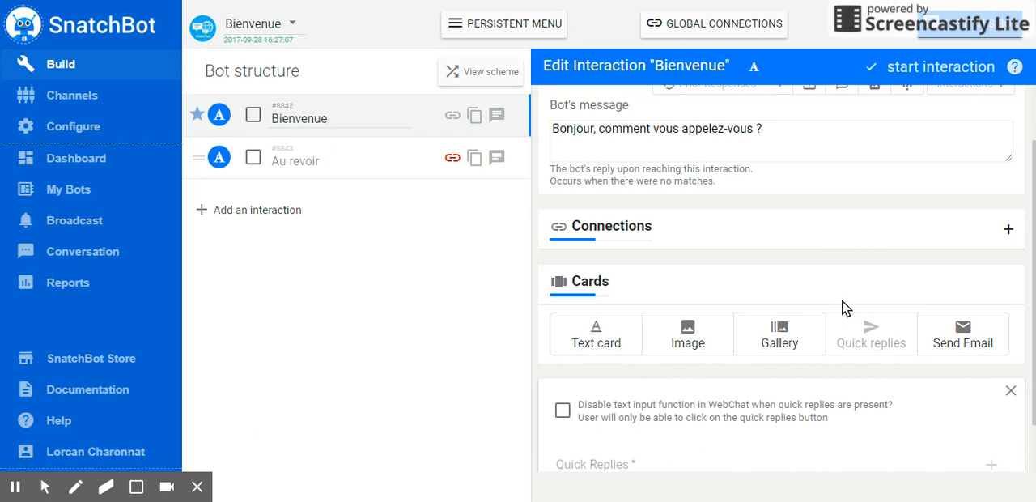
left_click(608, 348)
left_click(662, 237)
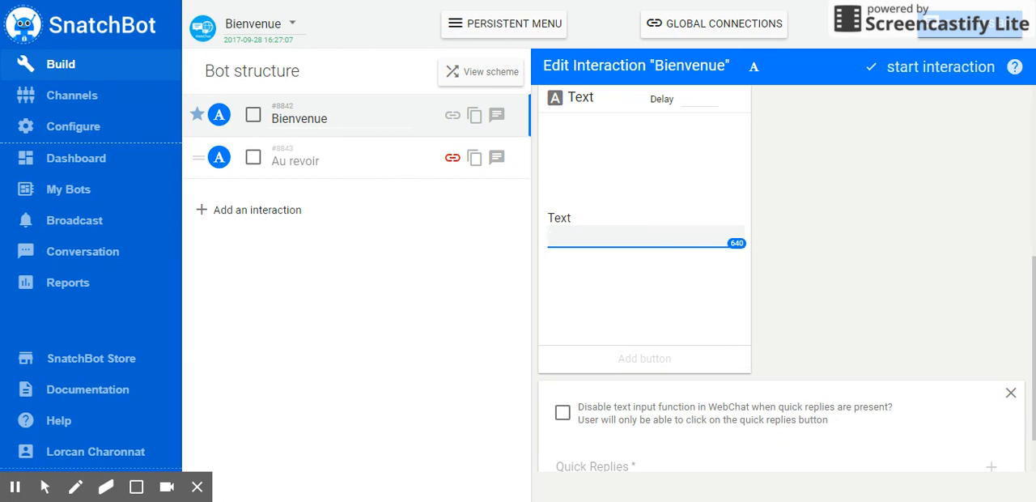
scroll(647, 239, "up", 1)
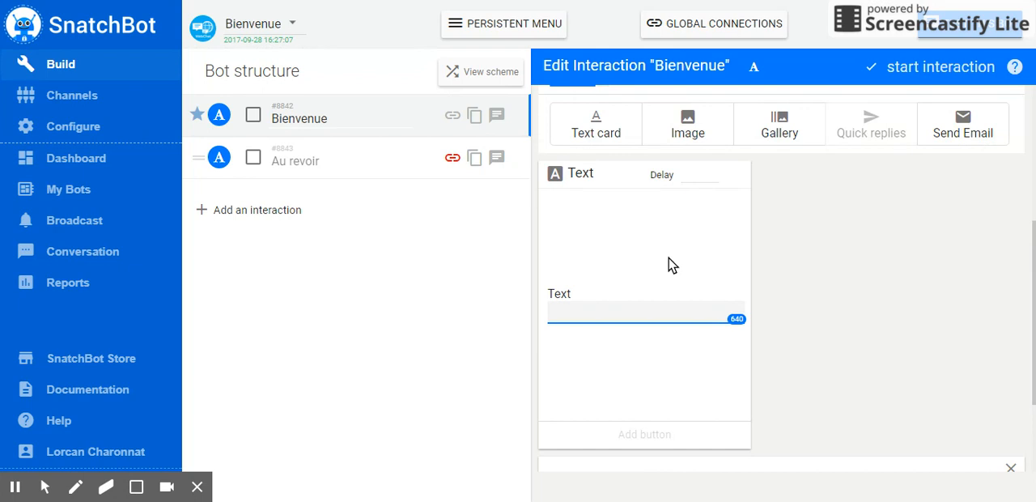
type("Salut, vous !")
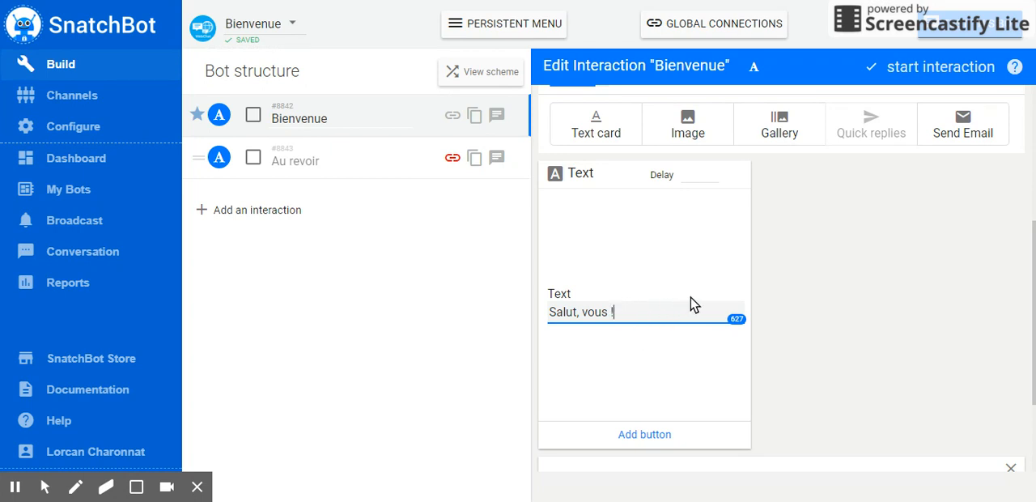
Set the delay of the "Salut, vous !" text card to 3
scroll(632, 243, "up", 4)
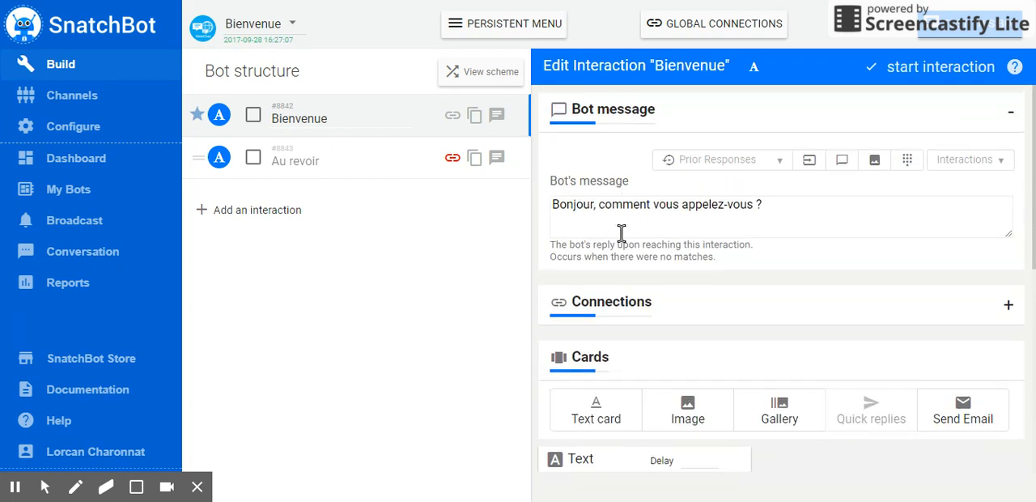
scroll(732, 364, "down", 3)
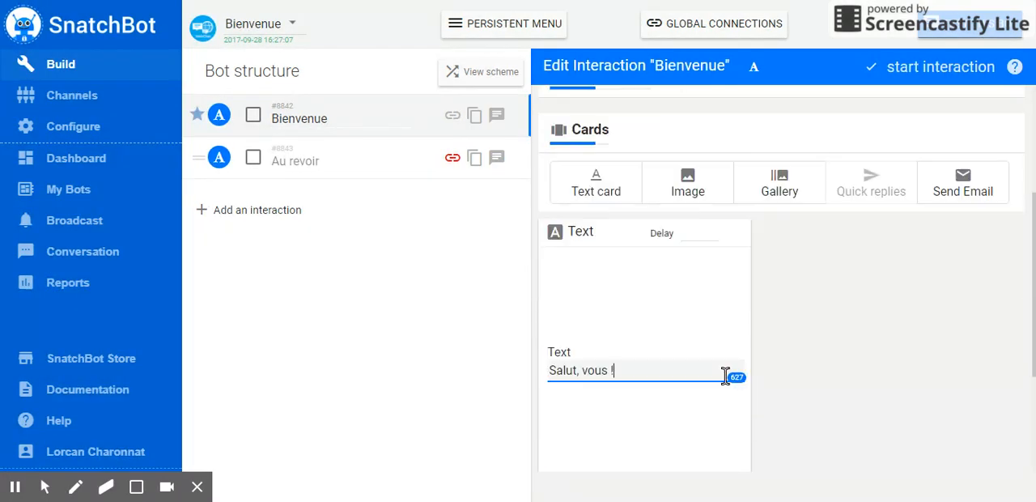
left_click(711, 233)
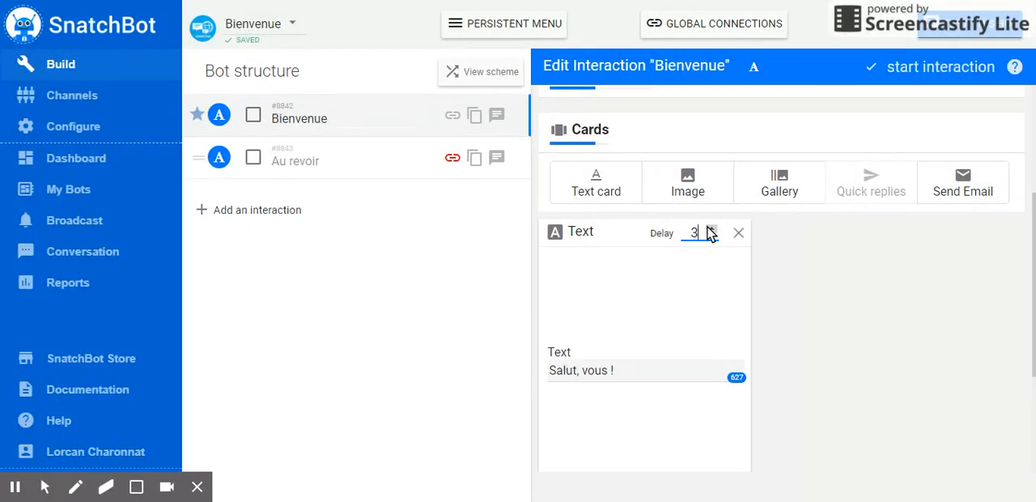
scroll(704, 278, "down", 1)
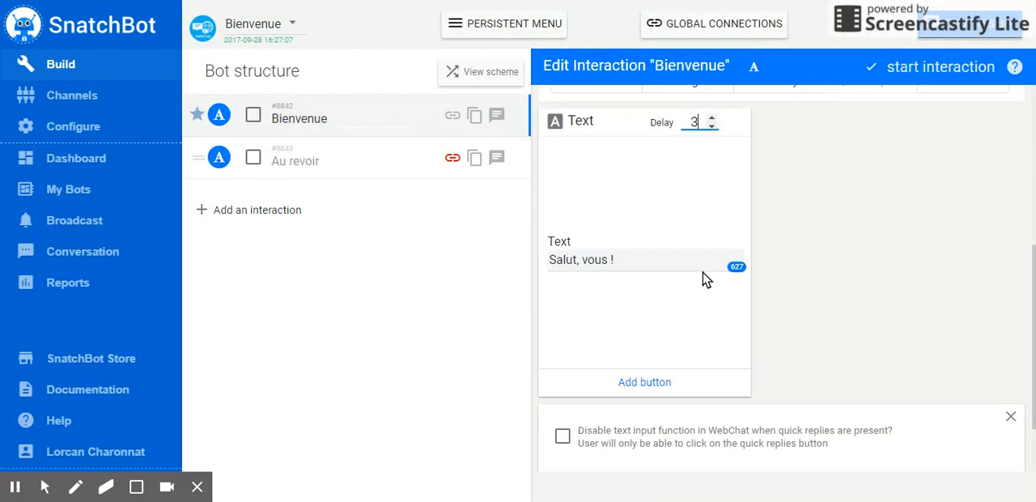
Review the Bienvenue interaction's bot message, text card and quick replies section
scroll(707, 280, "down", 1)
scroll(708, 288, "up", 2)
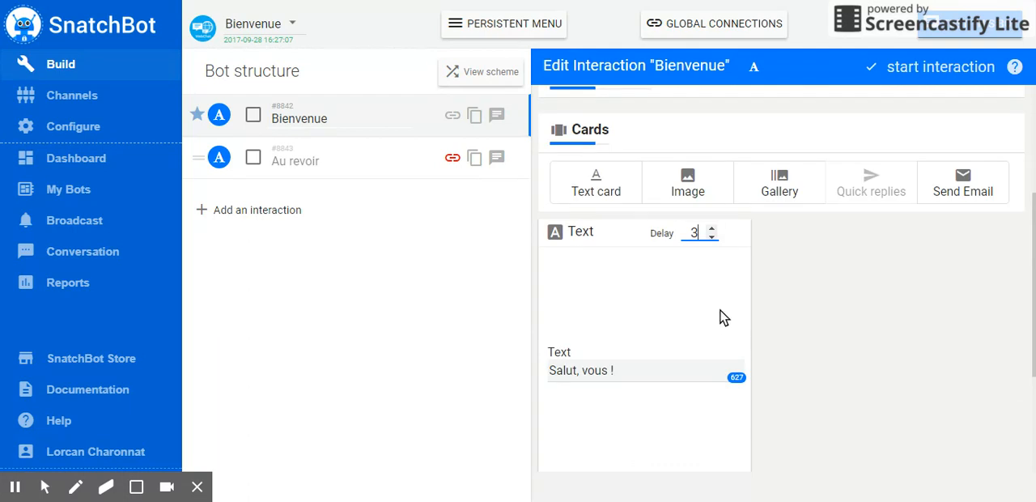
scroll(704, 336, "up", 1)
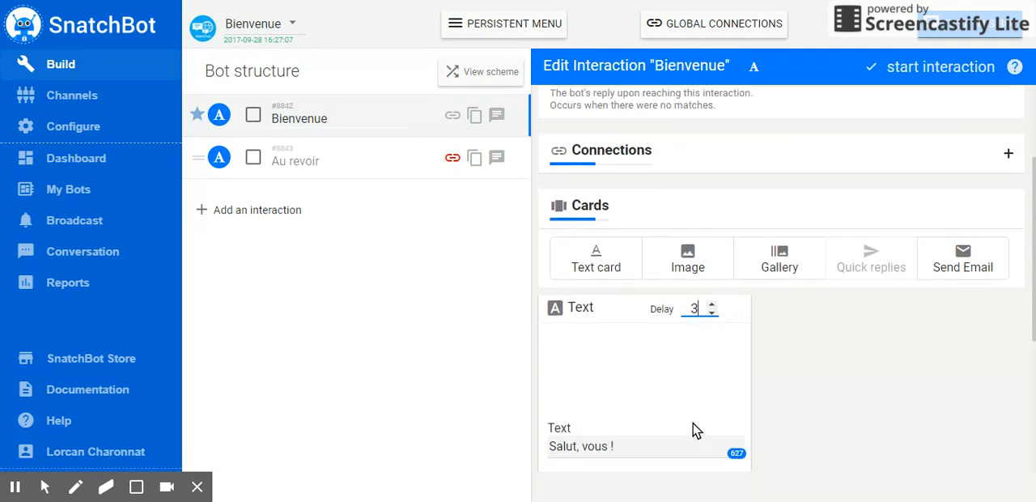
scroll(672, 392, "up", 2)
scroll(660, 373, "down", 2)
scroll(661, 352, "up", 2)
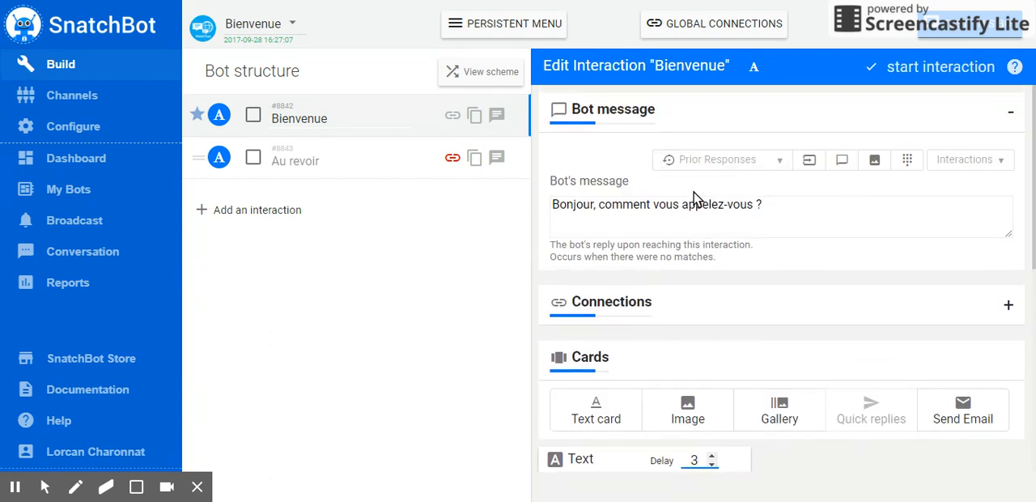
scroll(685, 212, "down", 3)
scroll(652, 355, "down", 2)
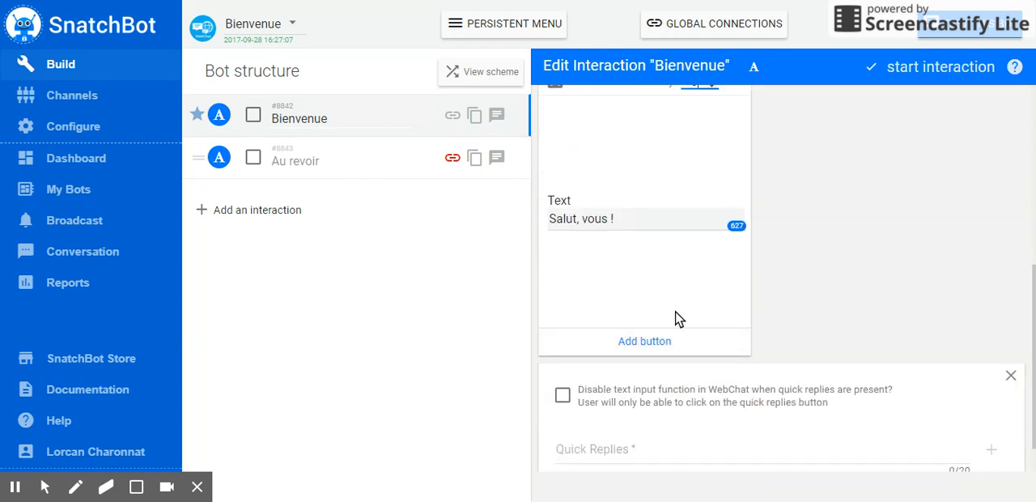
scroll(675, 317, "up", 2)
Test the bot in the chat preview to check the delayed text card after the Bienvenue message
left_click(350, 158)
left_click(364, 120)
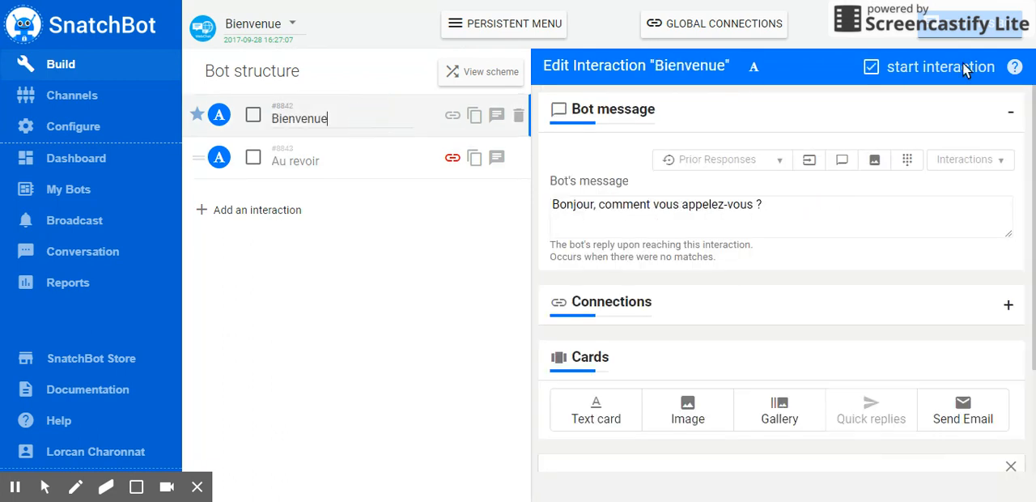
left_click(974, 37)
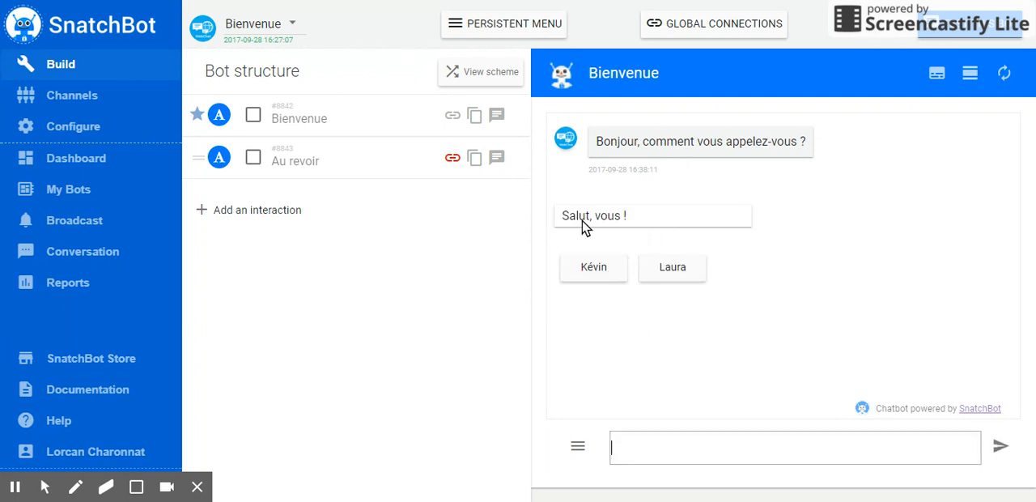
left_click(736, 210)
Start a new button on the Bienvenue text card and name it "Aller vers un lien"
left_click(367, 115)
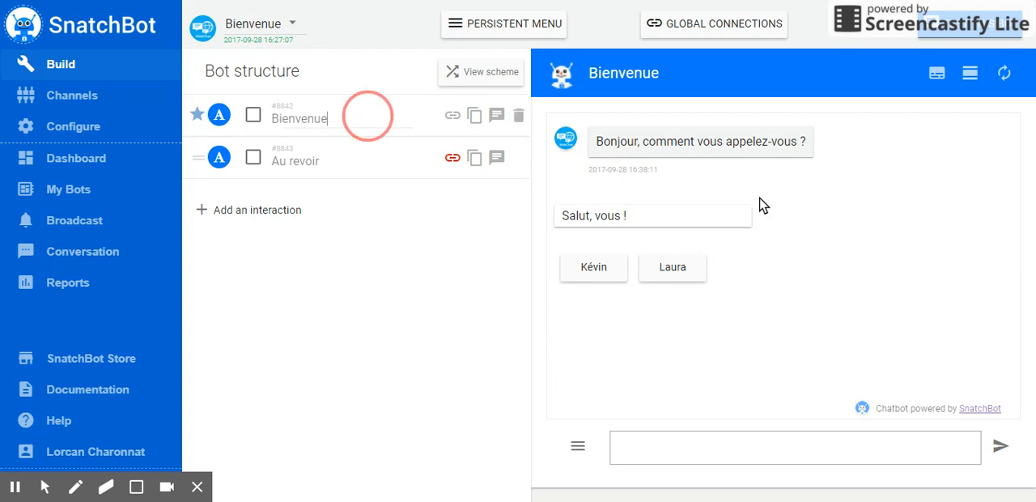
scroll(740, 354, "down", 4)
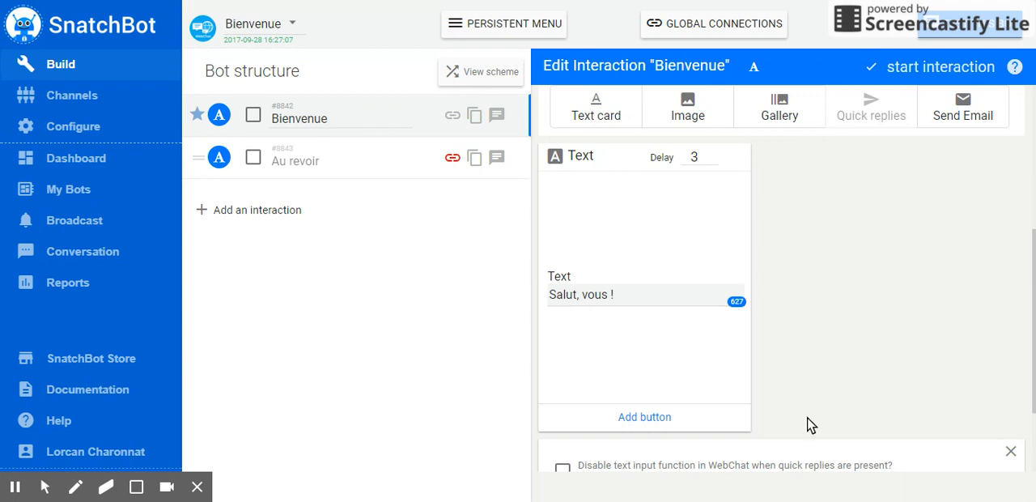
left_click(630, 423)
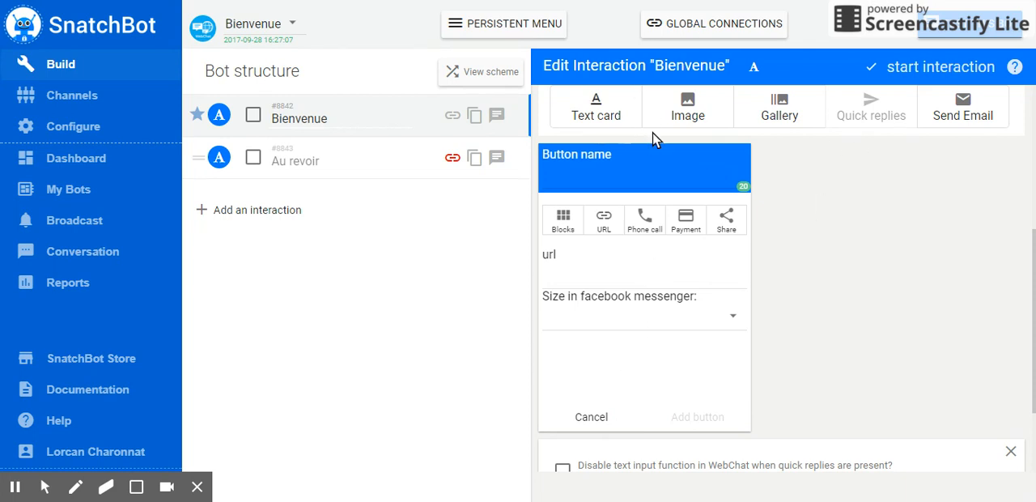
left_click(643, 187)
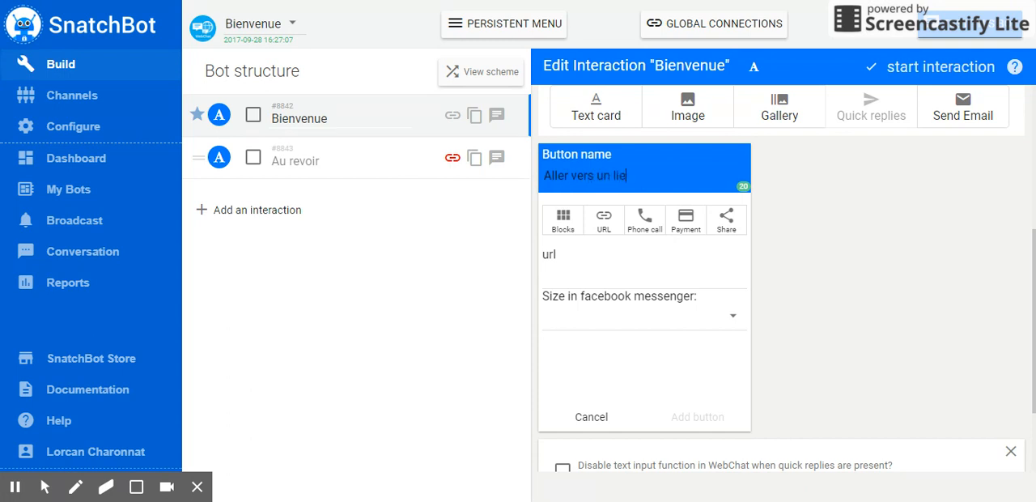
Examine the button's URL settings and the available Facebook Messenger size choices
left_click(628, 270)
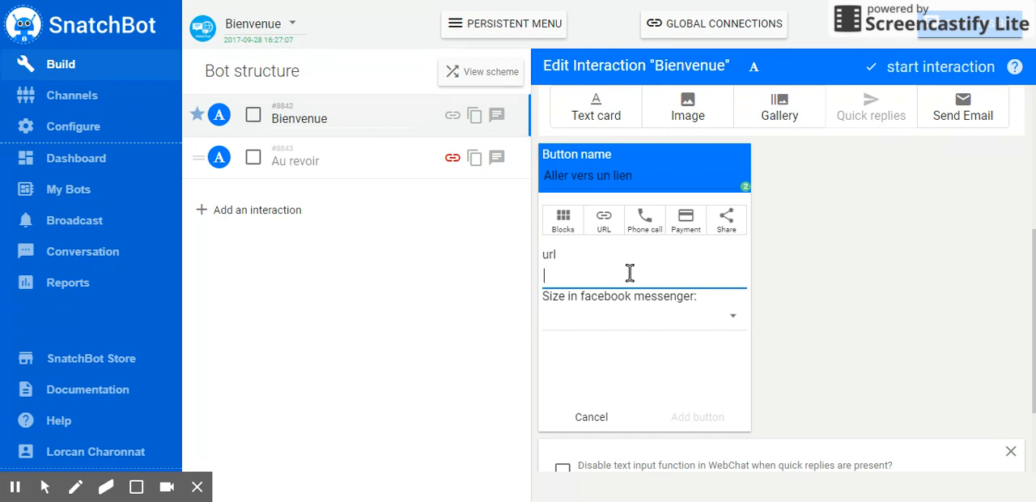
left_click(611, 229)
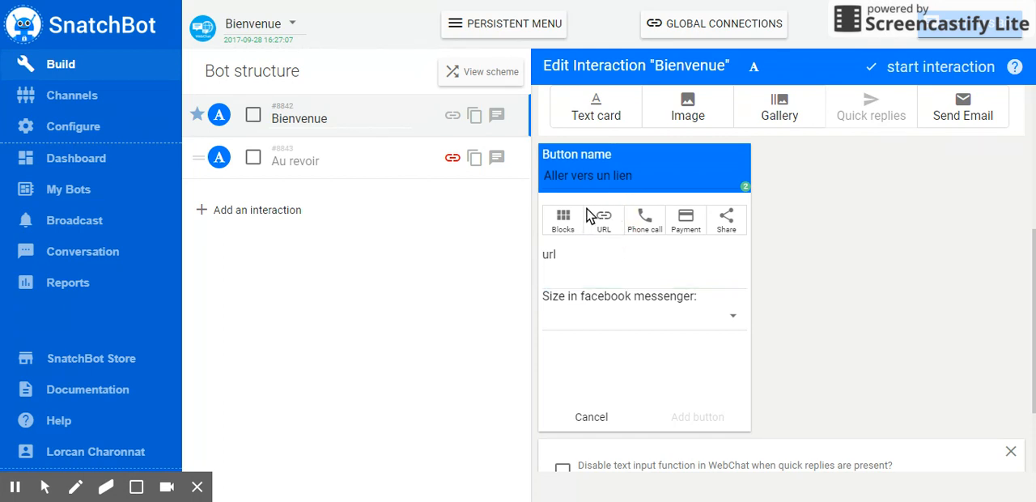
left_click(658, 319)
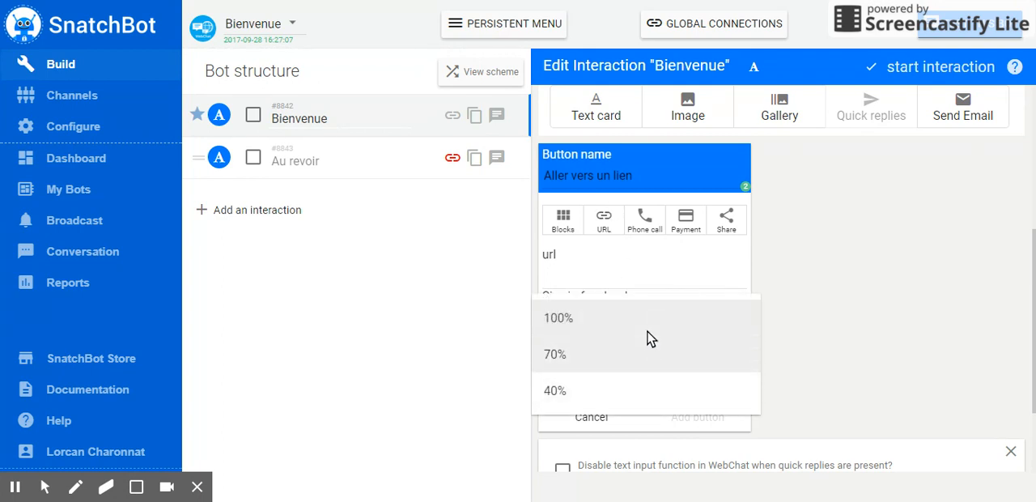
left_click(645, 253)
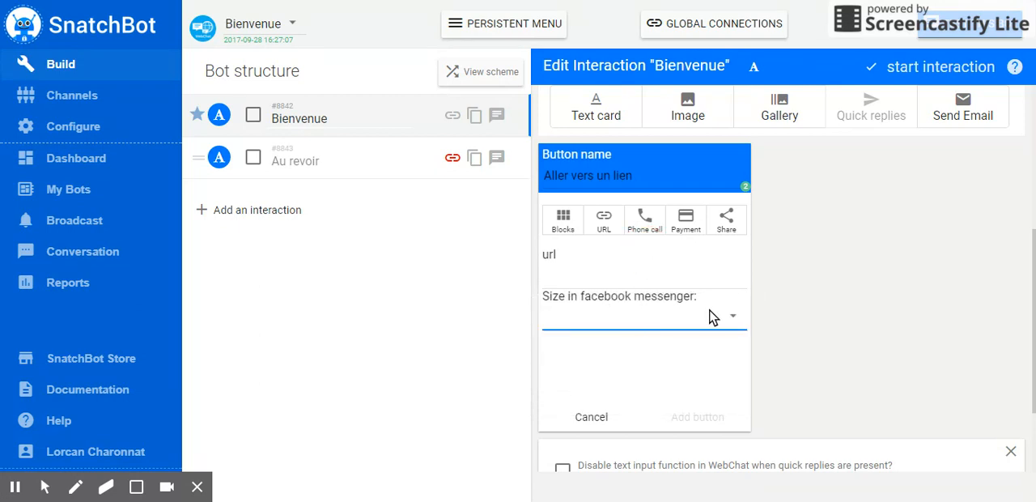
Make the button a Blocks button that leads to the Au revoir interaction
left_click(561, 230)
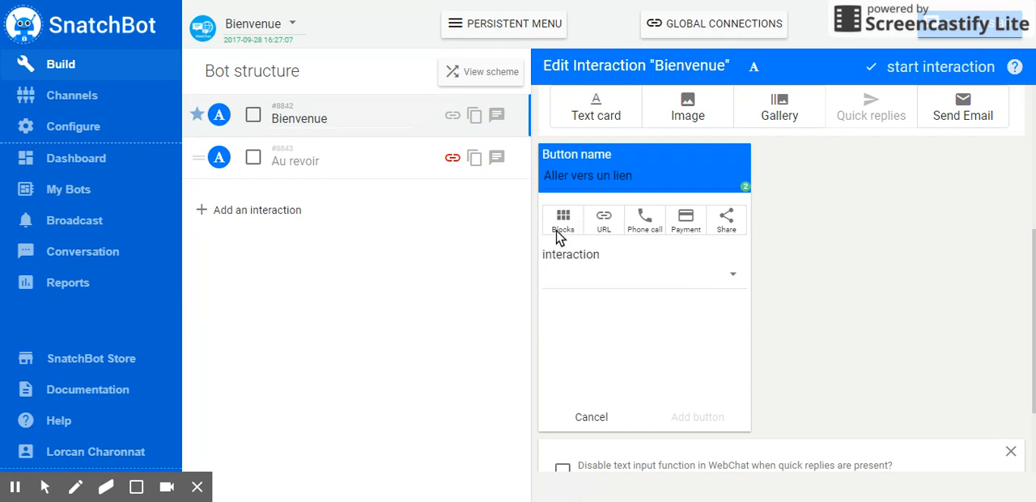
left_click(686, 288)
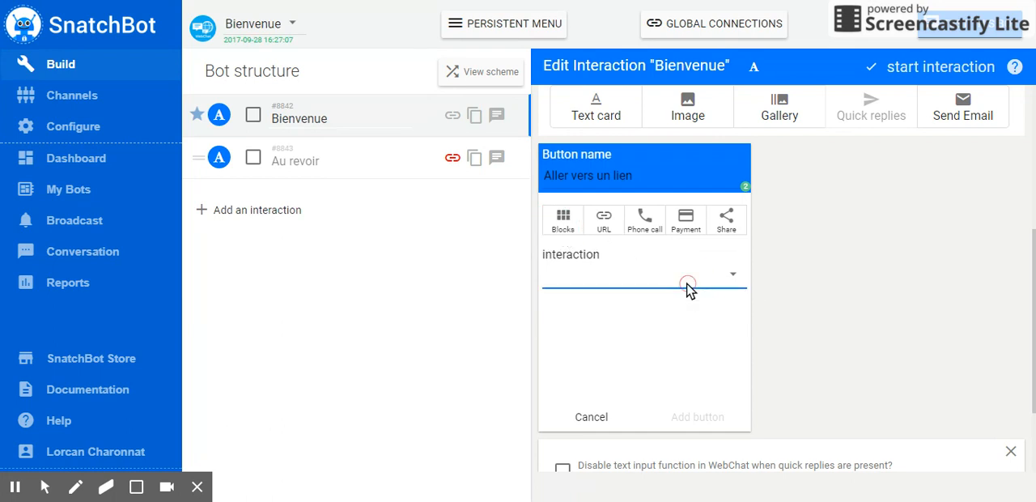
left_click(663, 291)
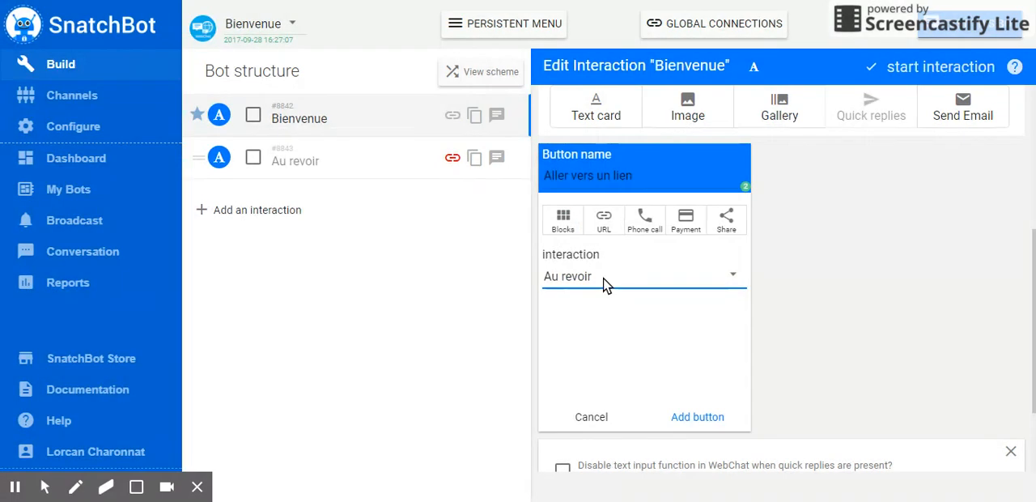
Rename the button "Au revoir" and add it to the text card
left_click(628, 179)
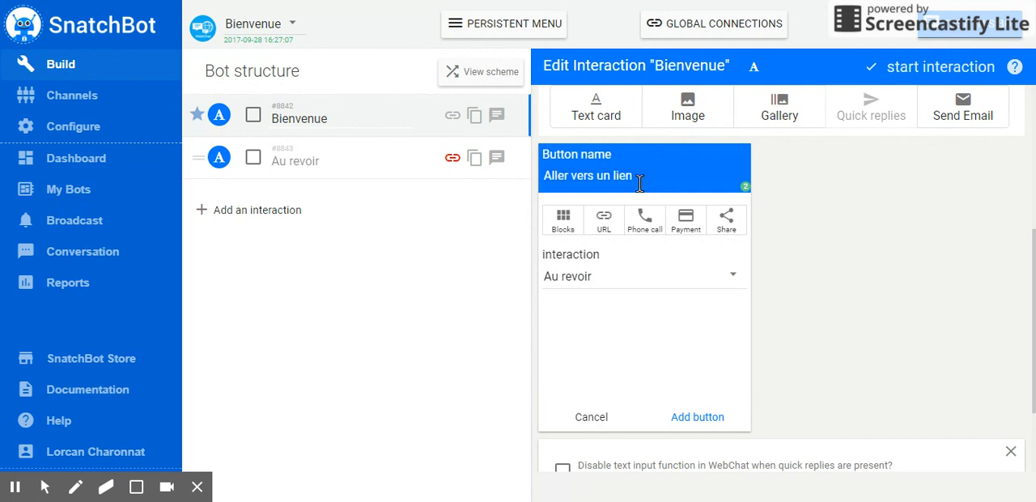
type("Au revoir")
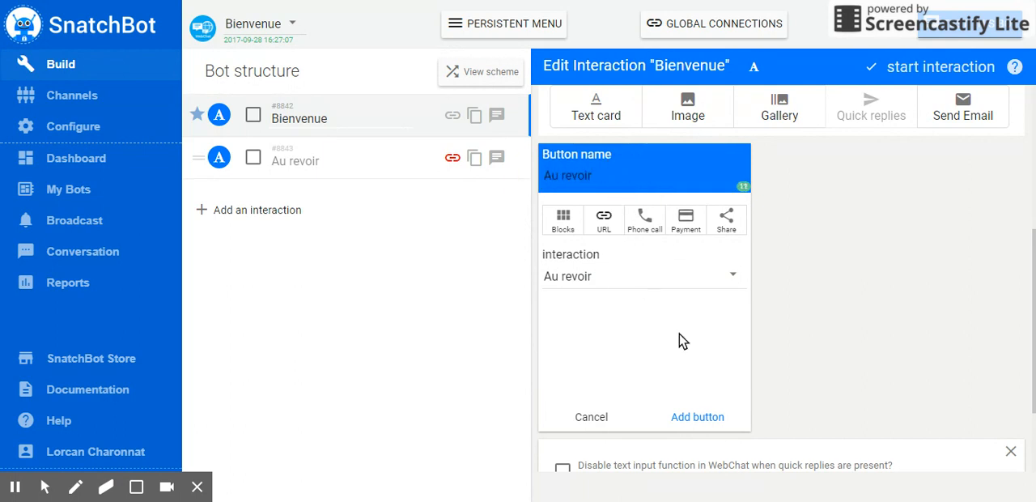
left_click(698, 417)
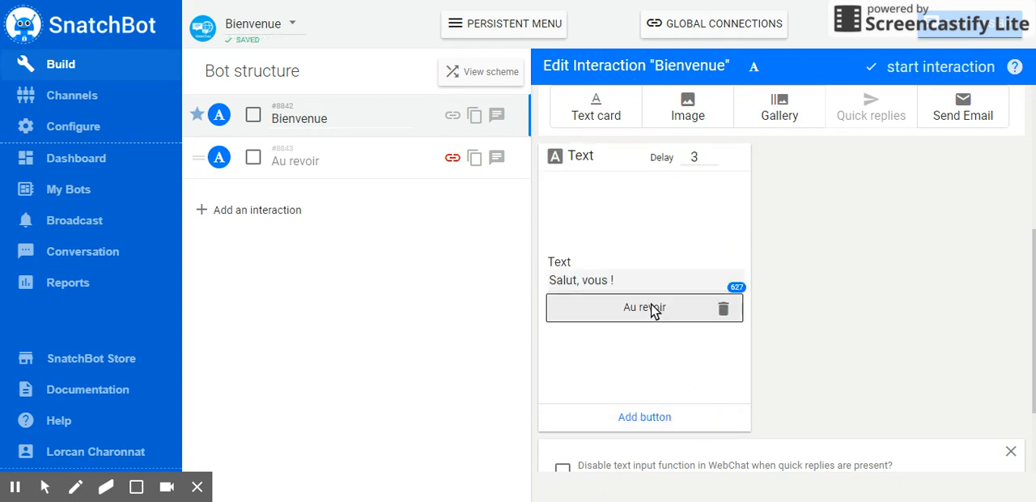
Run the bot in the chat preview and test the text card's Au revoir button several times
left_click(988, 60)
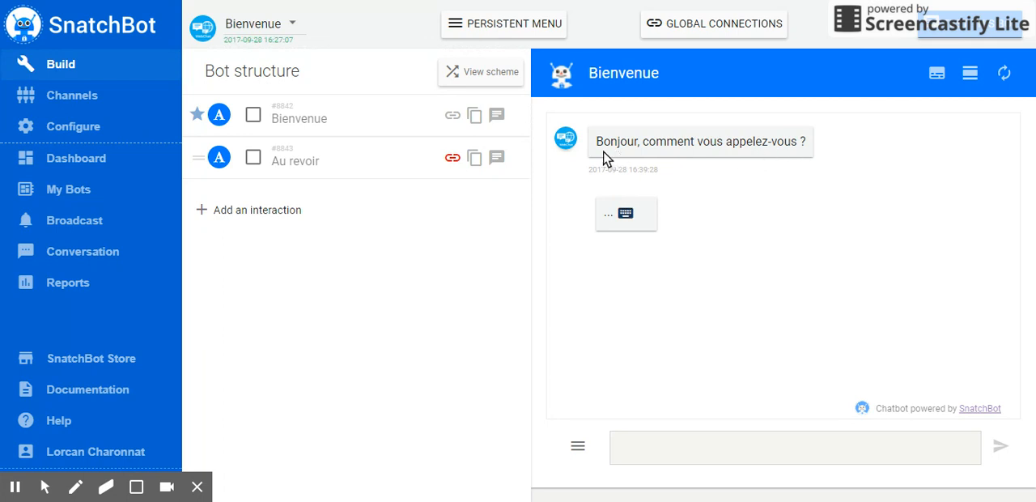
left_click(707, 243)
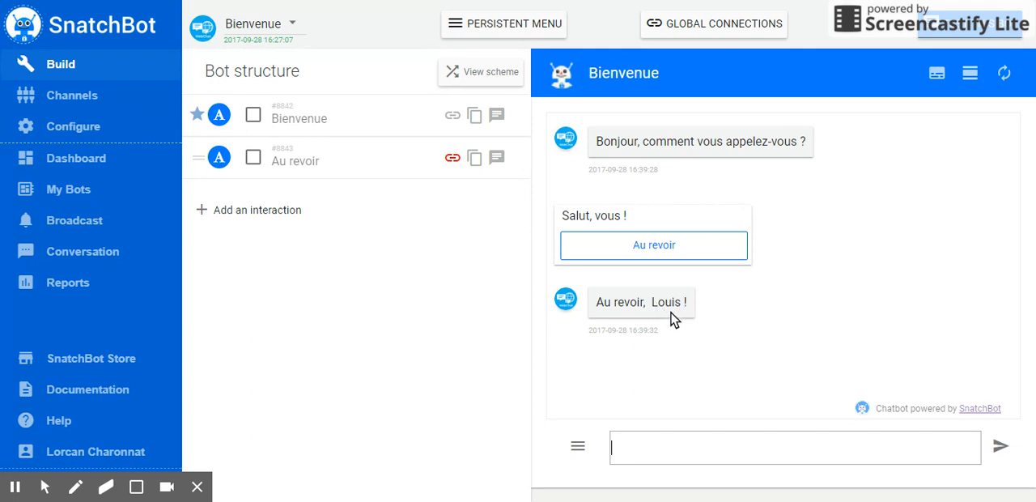
left_click(646, 254)
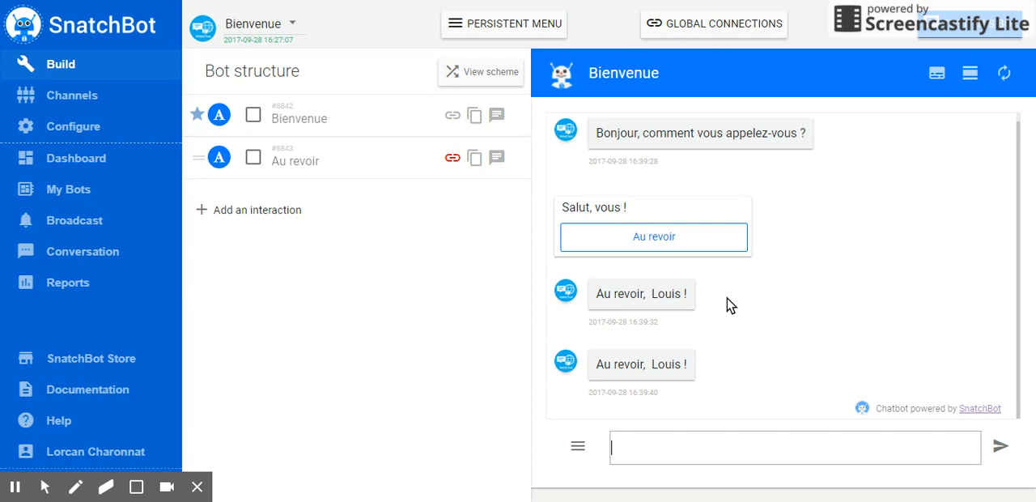
left_click(657, 235)
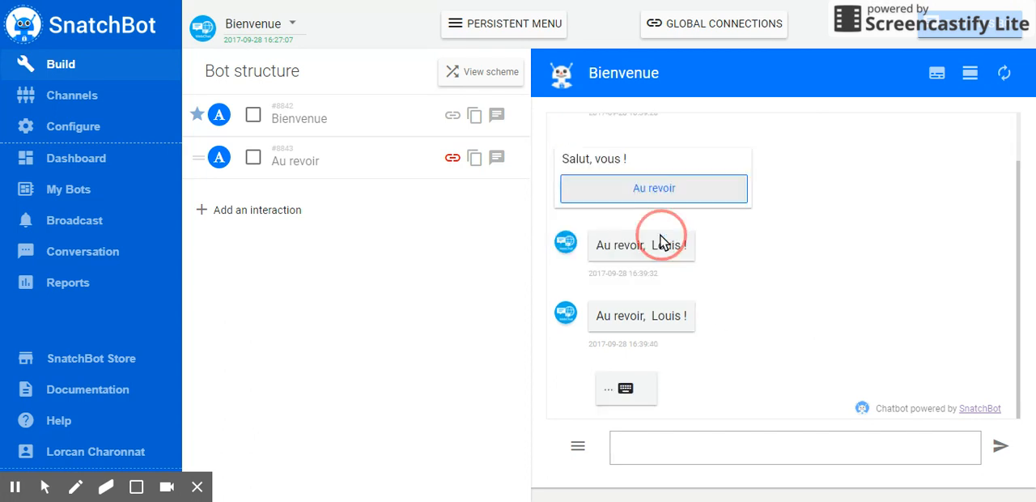
Examine the phone call, payment and share options for a new button on the Bienvenue text card, without adding the button
left_click(330, 119)
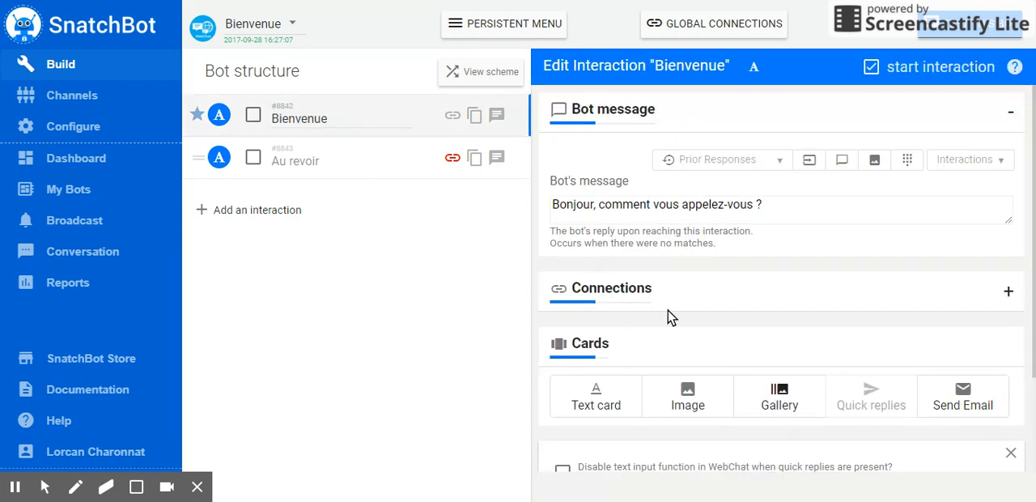
scroll(712, 340, "down", 4)
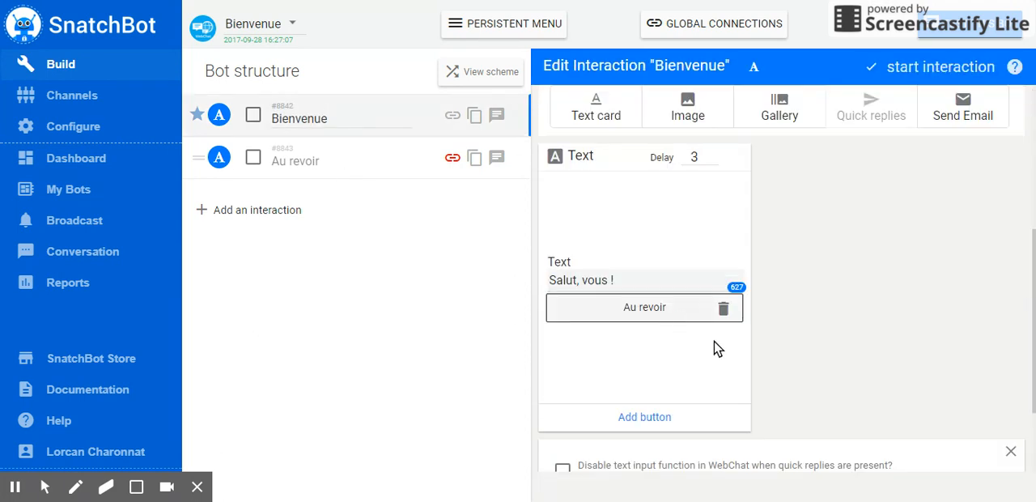
left_click(657, 418)
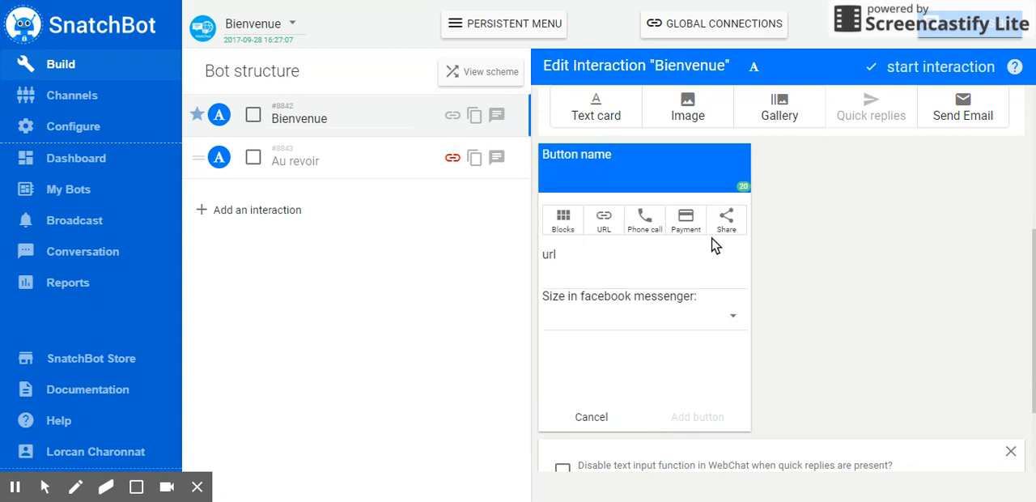
left_click(657, 227)
left_click(667, 279)
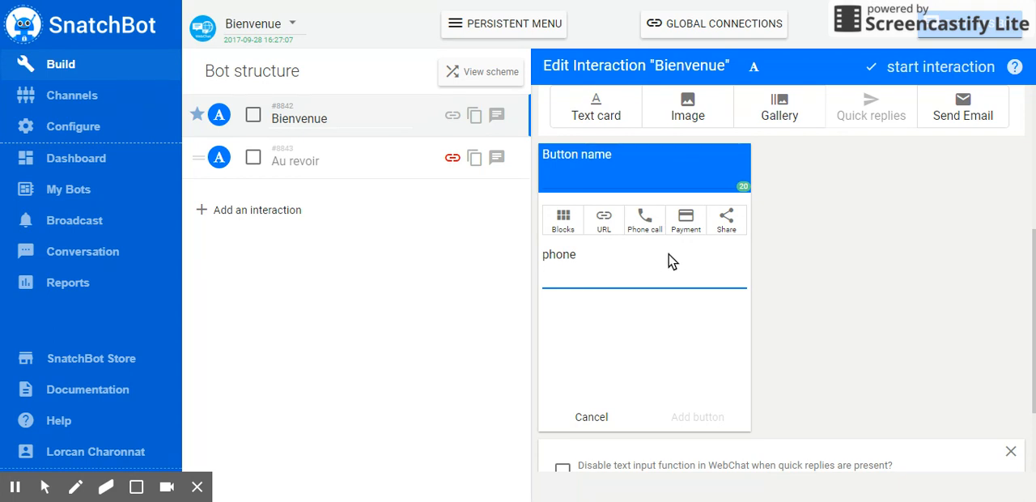
left_click(699, 233)
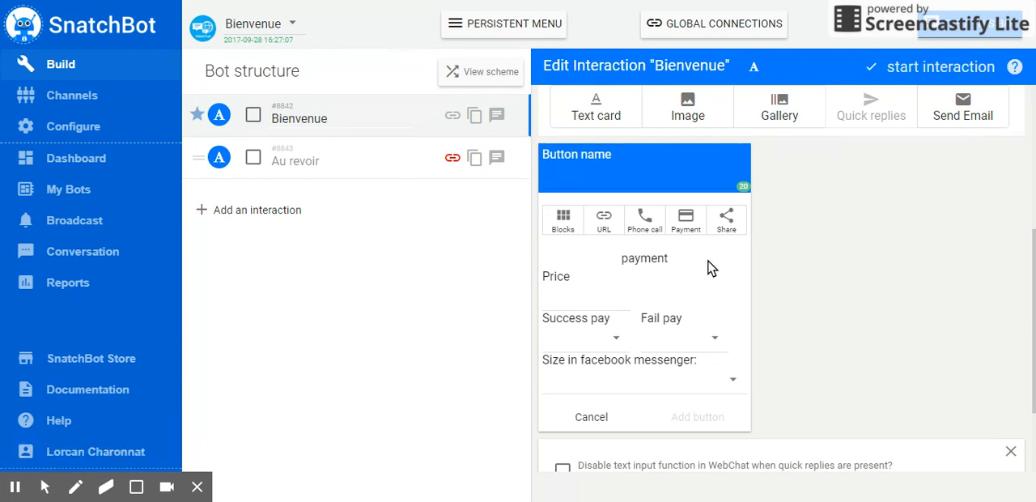
left_click(726, 215)
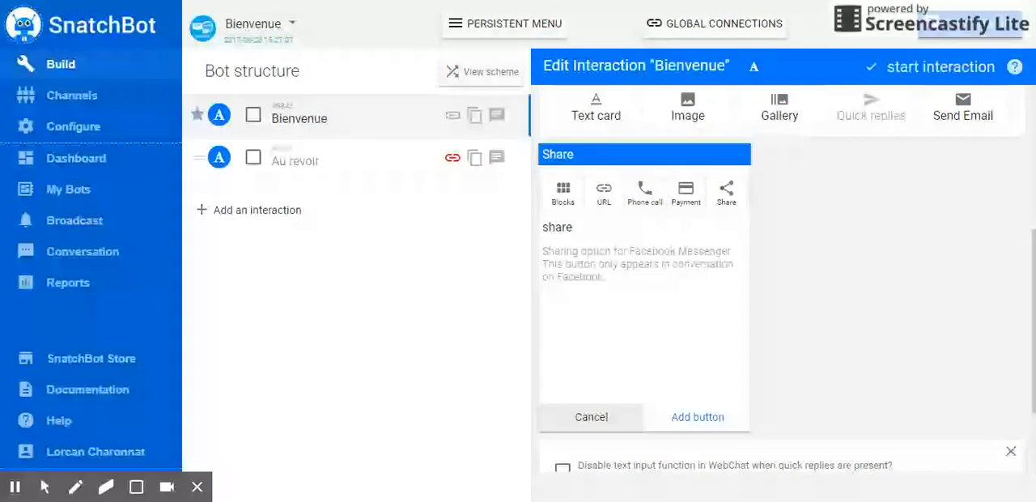
scroll(724, 347, "up", 3)
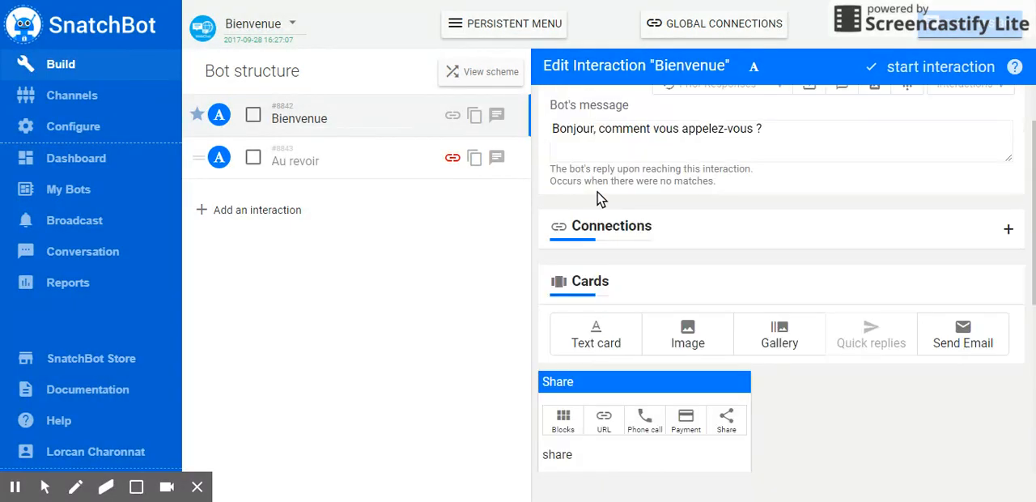
scroll(692, 392, "down", 4)
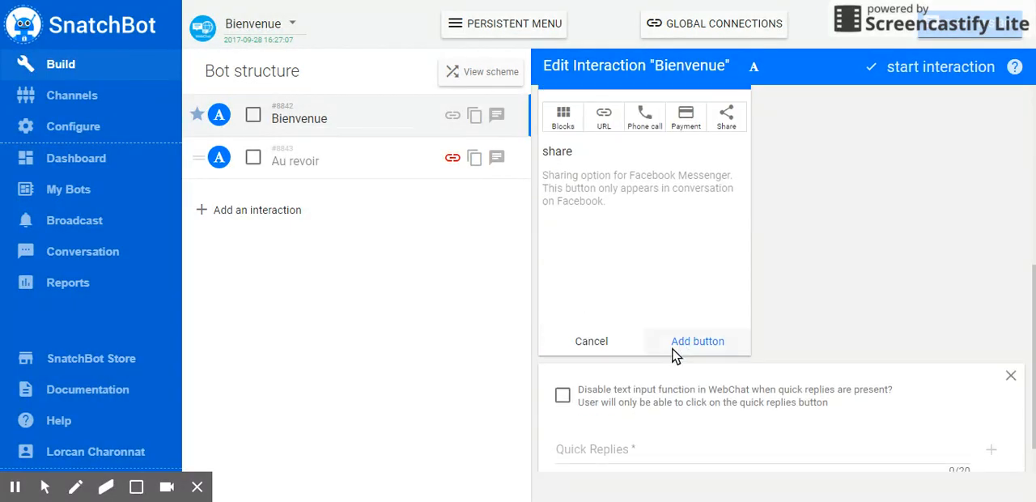
left_click(603, 348)
Delete the text card with the Au revoir button from the Bienvenue interaction
scroll(793, 350, "up", 3)
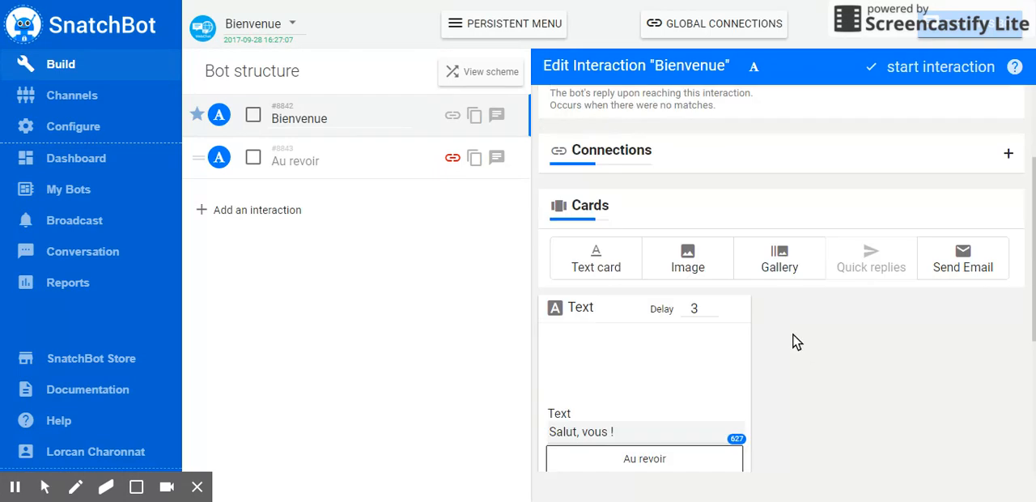
left_click(738, 309)
left_click(608, 301)
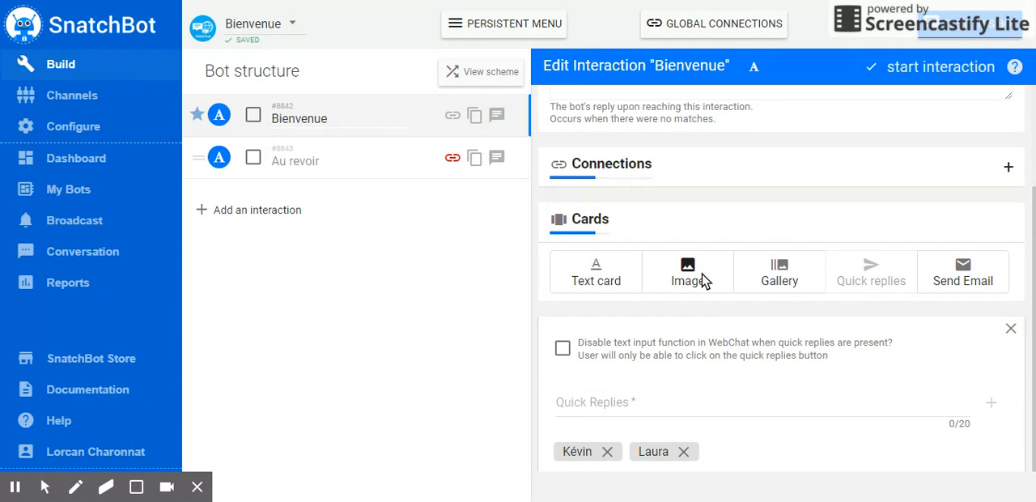
Add an image card to the Bienvenue interaction and delete it again
left_click(702, 280)
scroll(716, 297, "down", 2)
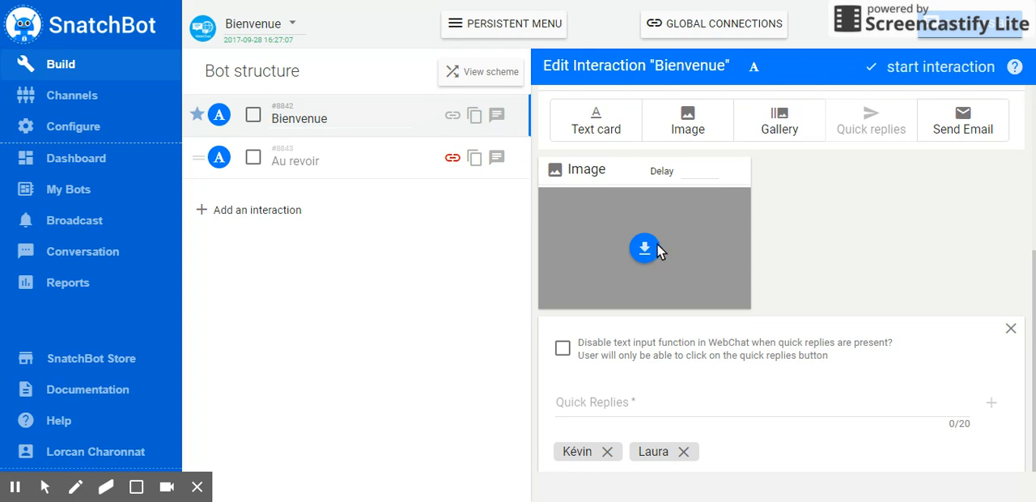
left_click(737, 172)
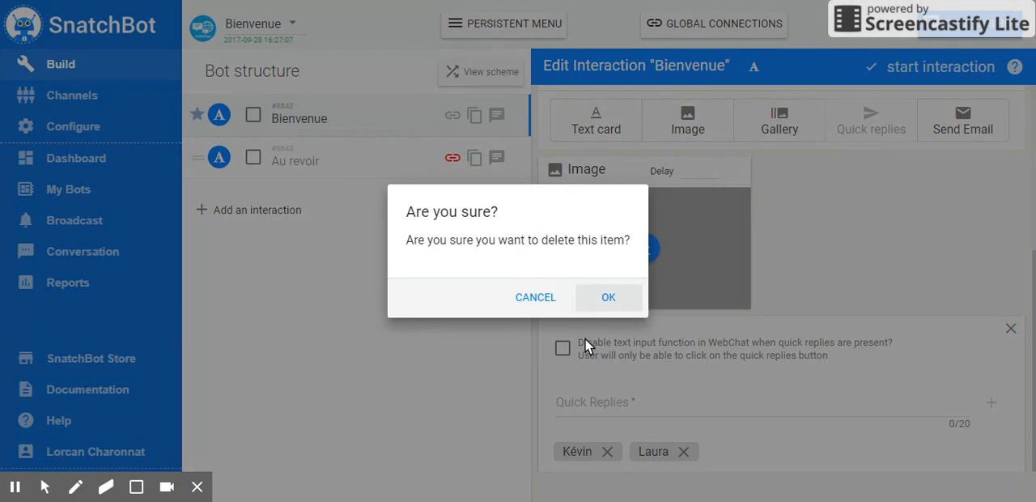
left_click(607, 296)
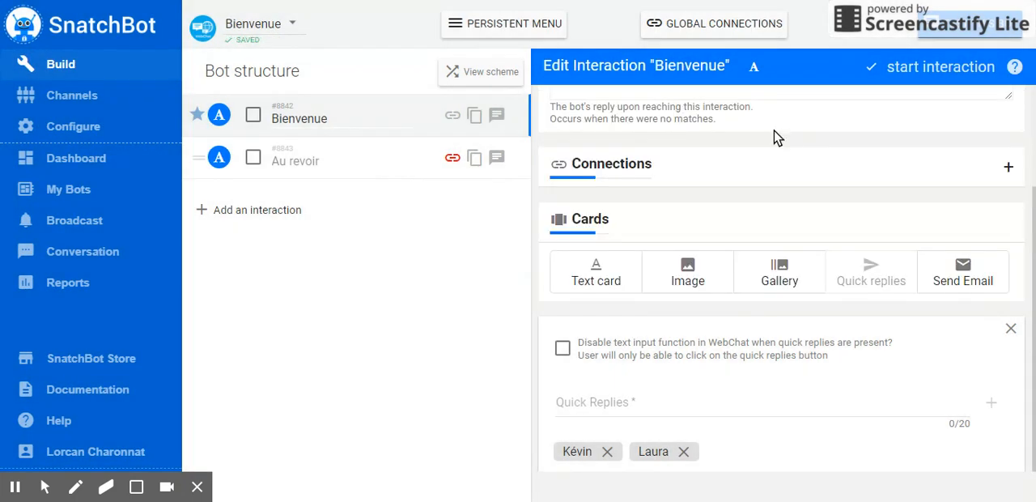
Add a gallery card with one gallery item and inspect its header, URL and text fields
left_click(771, 274)
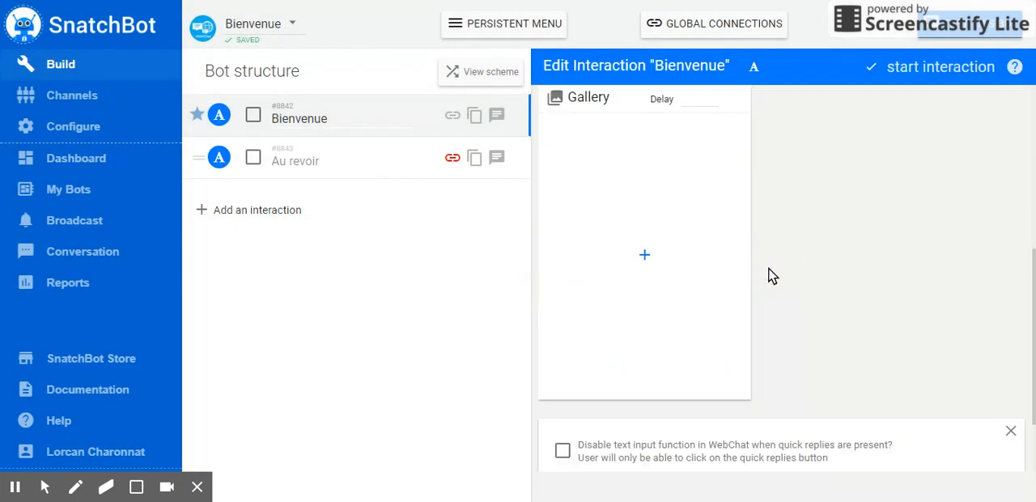
left_click(645, 257)
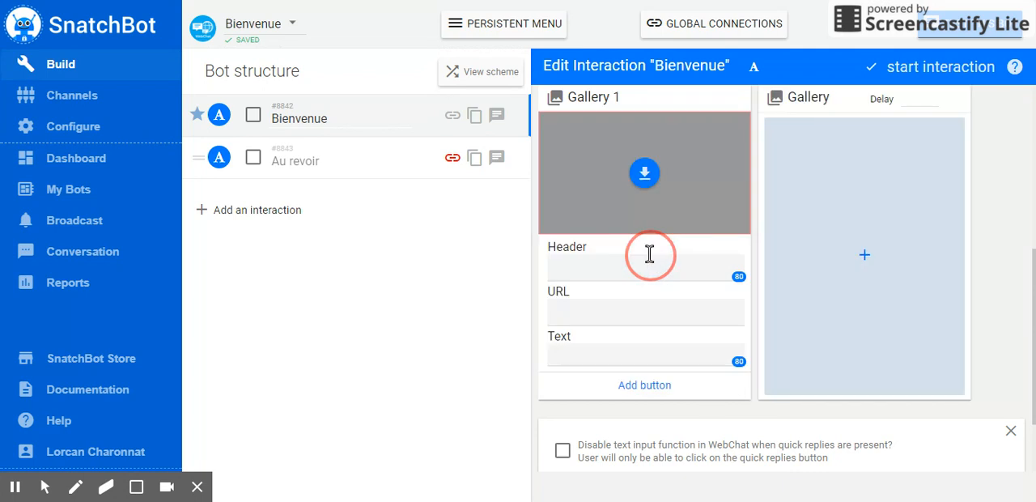
left_click(633, 262)
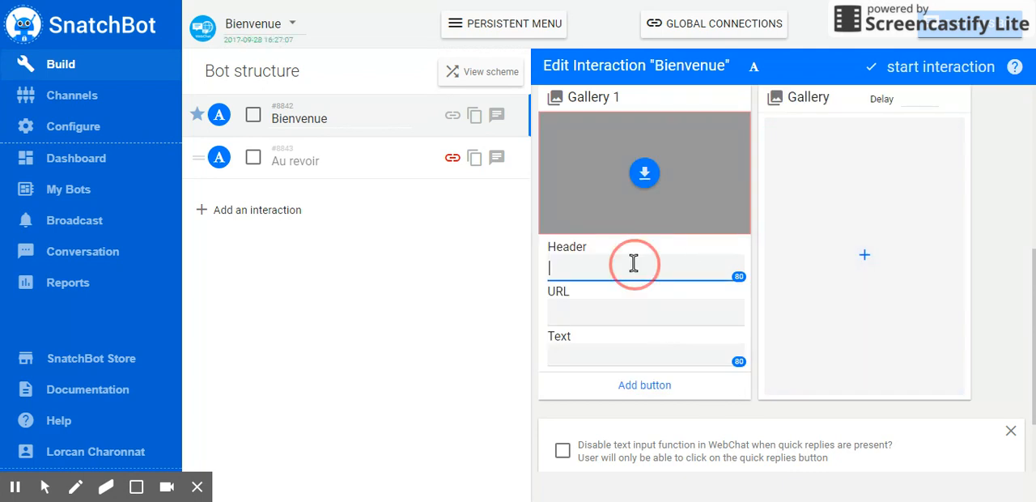
left_click(630, 311)
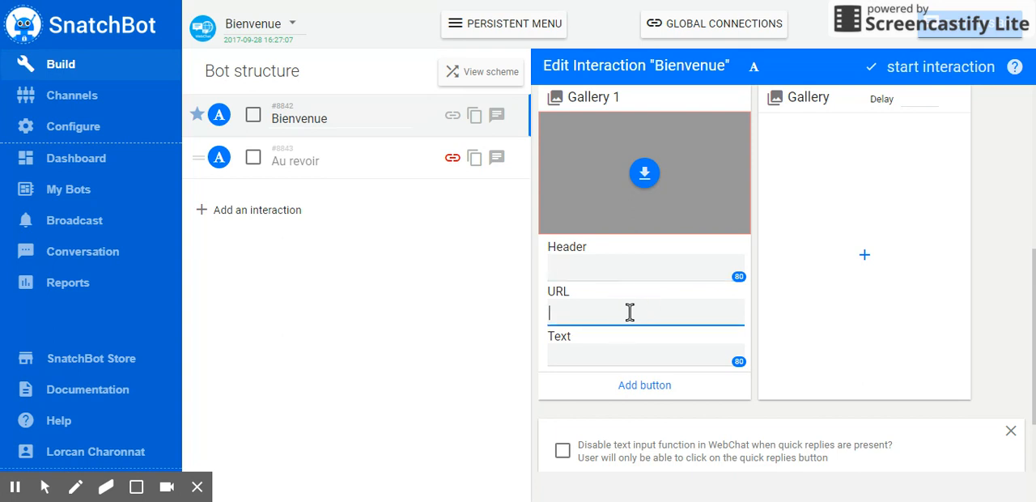
left_click(624, 349)
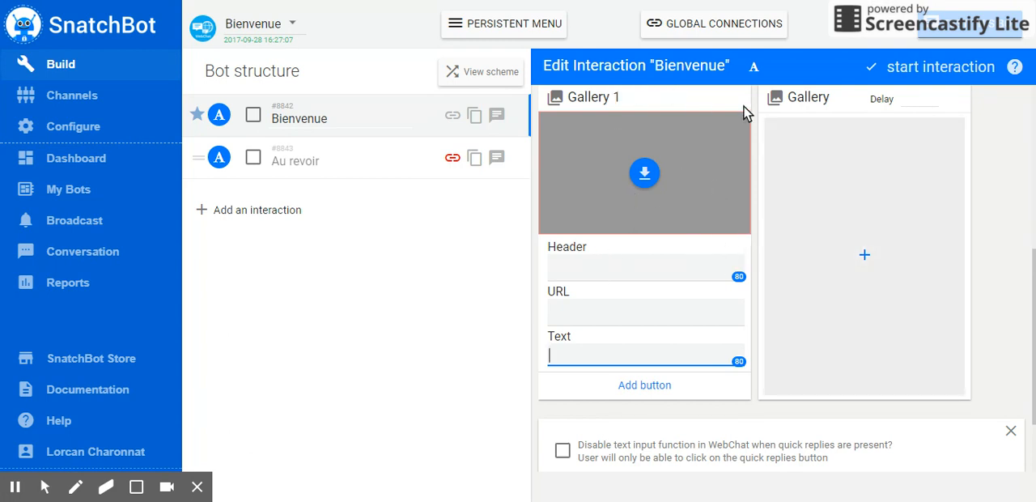
Delete the gallery item and the gallery card from the Bienvenue interaction
scroll(870, 344, "up", 2)
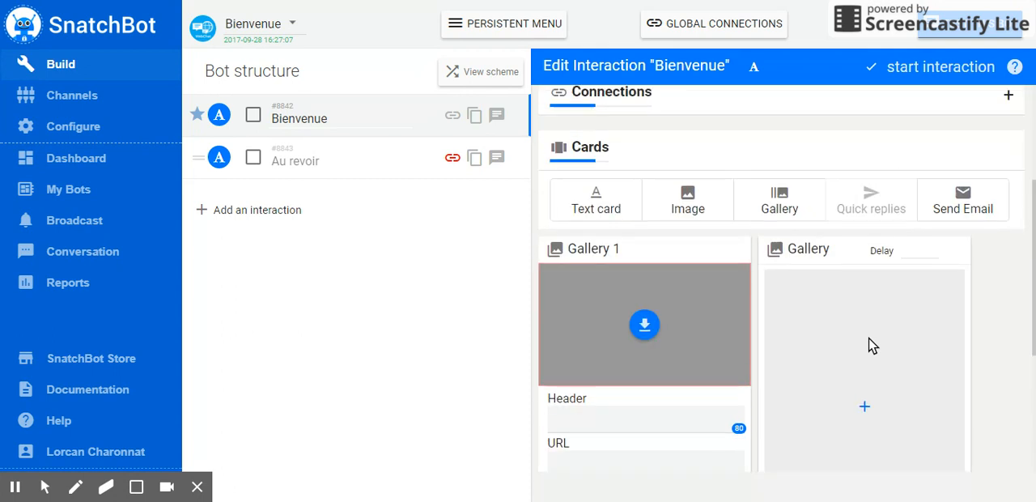
left_click(737, 254)
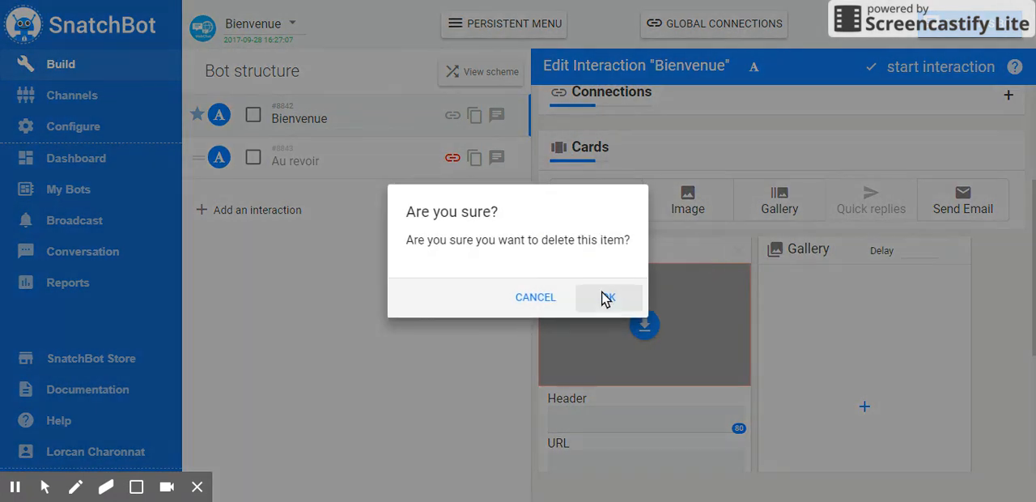
left_click(605, 295)
left_click(737, 250)
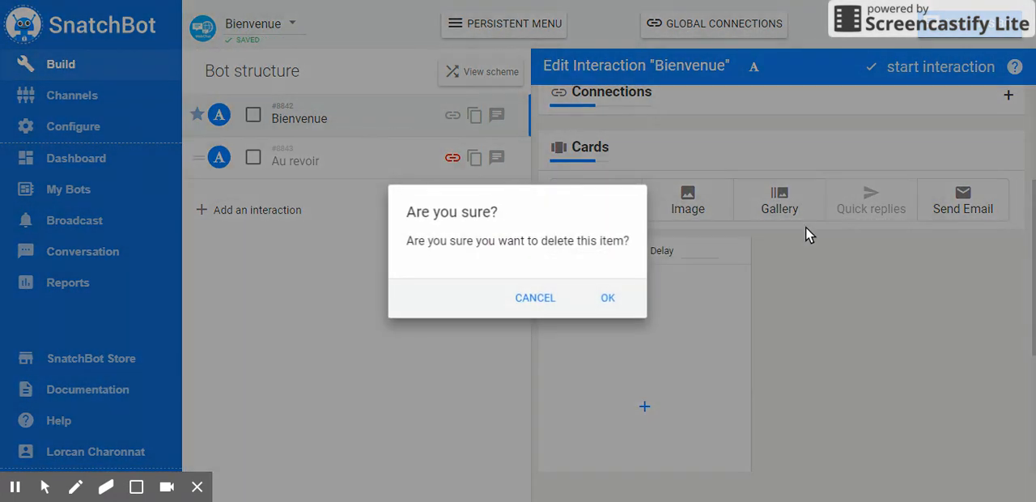
left_click(623, 297)
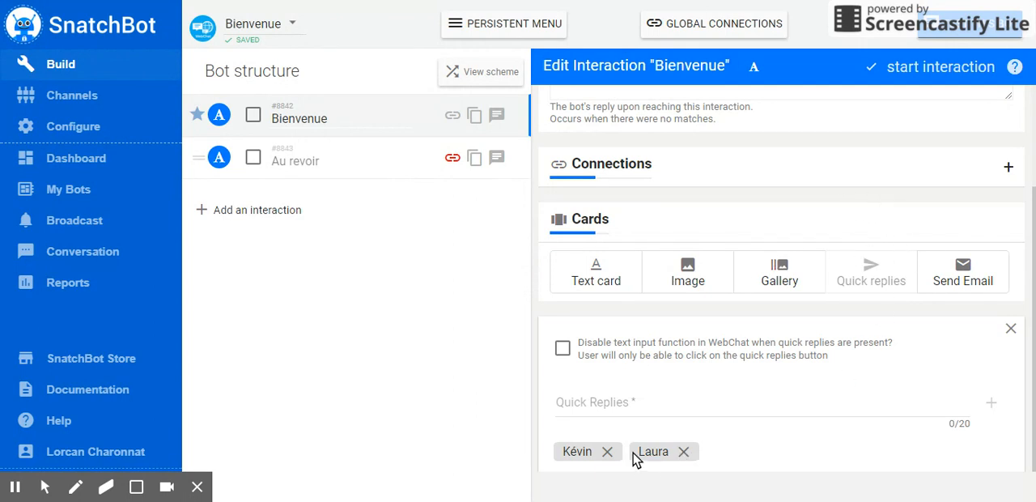
Review the Bienvenue interaction's quick replies and test the first one in the chat preview
scroll(825, 439, "up", 2)
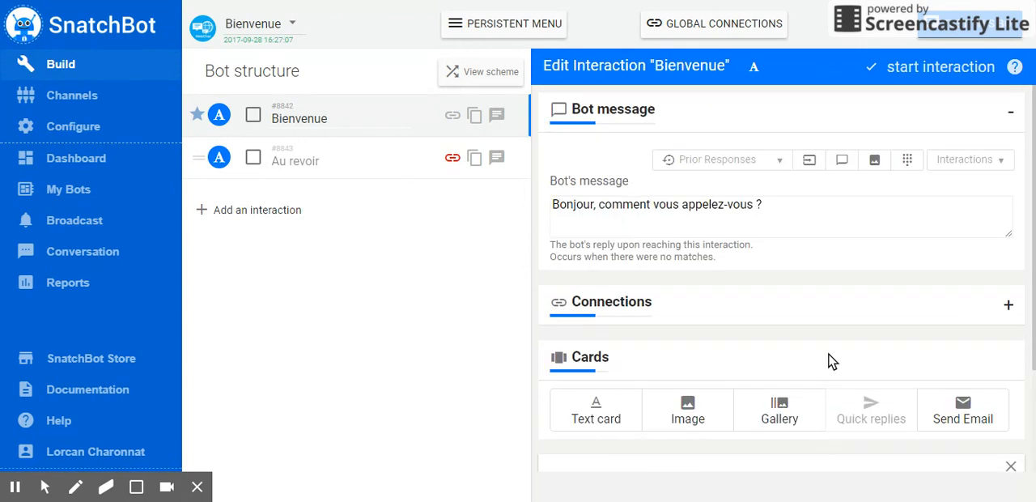
scroll(827, 360, "down", 2)
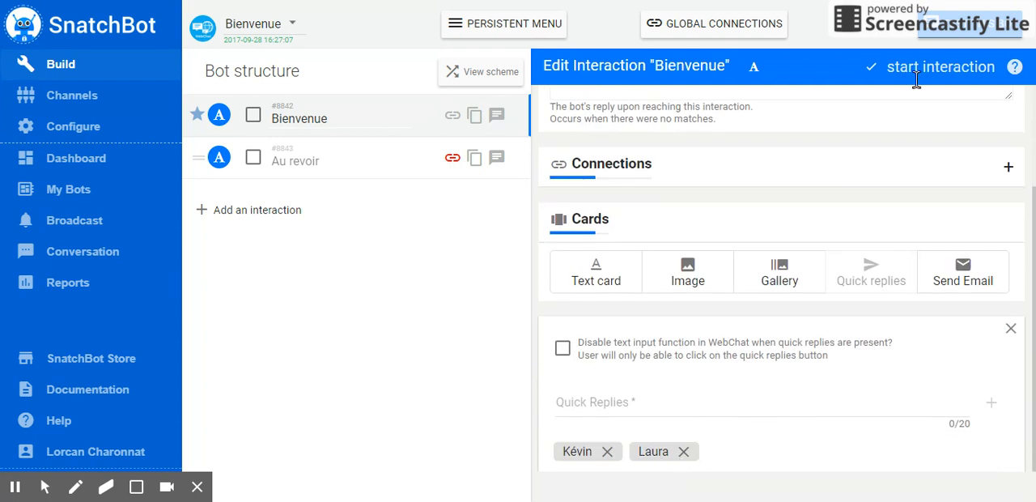
left_click(940, 67)
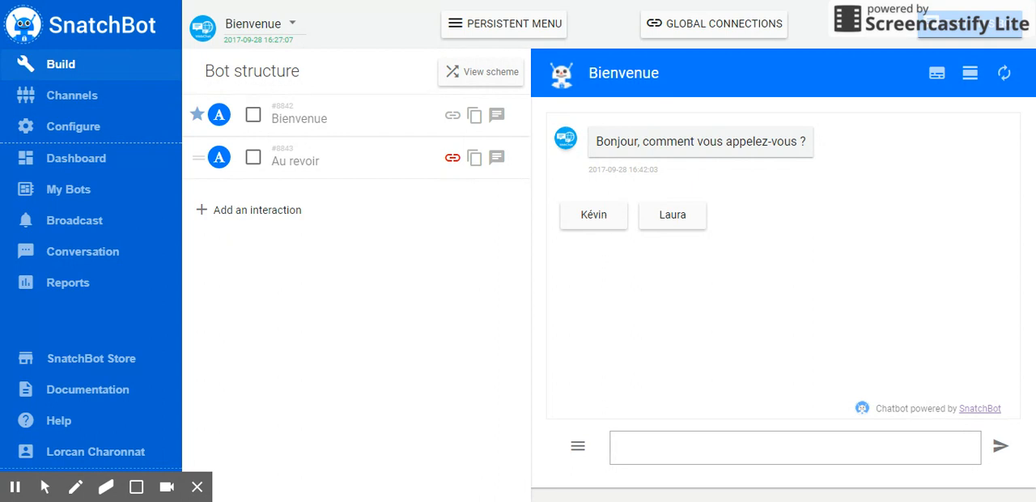
left_click(595, 215)
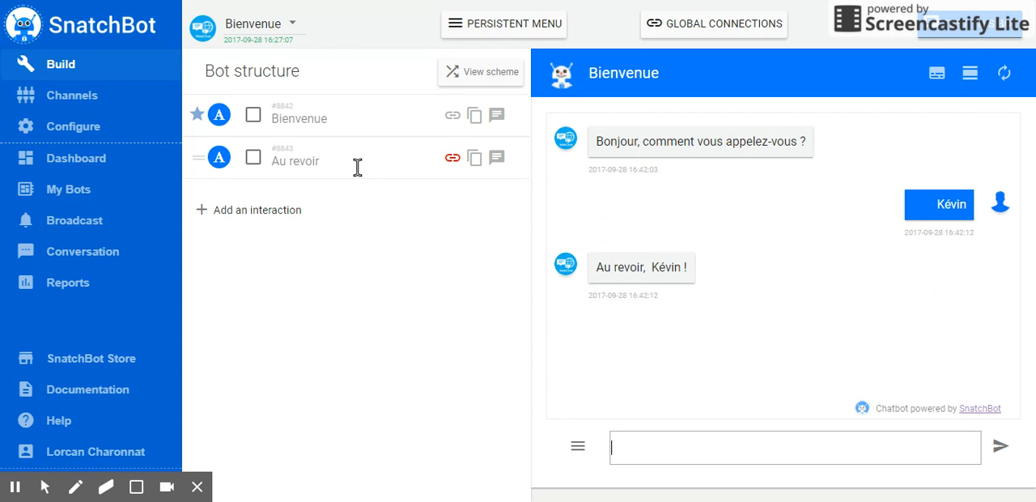
Add a Send Email card to the Bienvenue interaction with the email subject "Nom des utilisateurs"
left_click(345, 119)
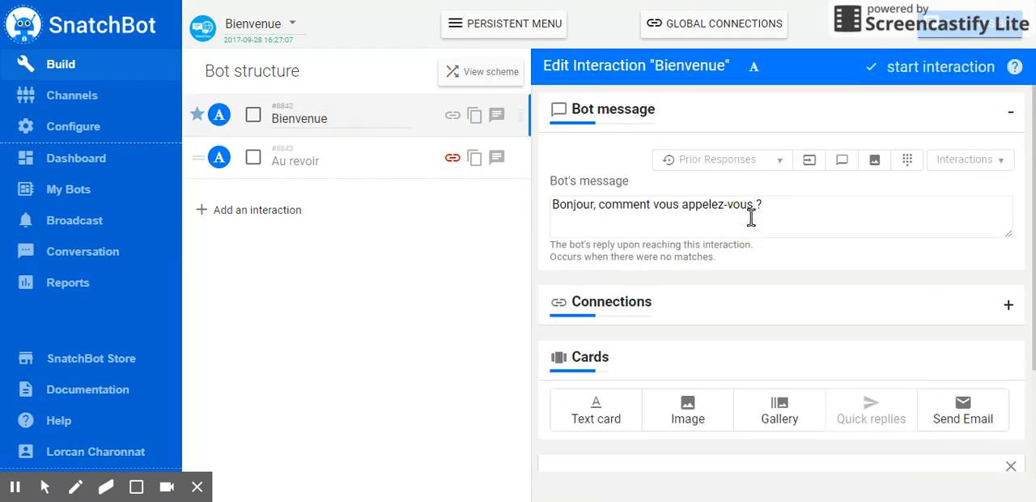
scroll(947, 349, "down", 2)
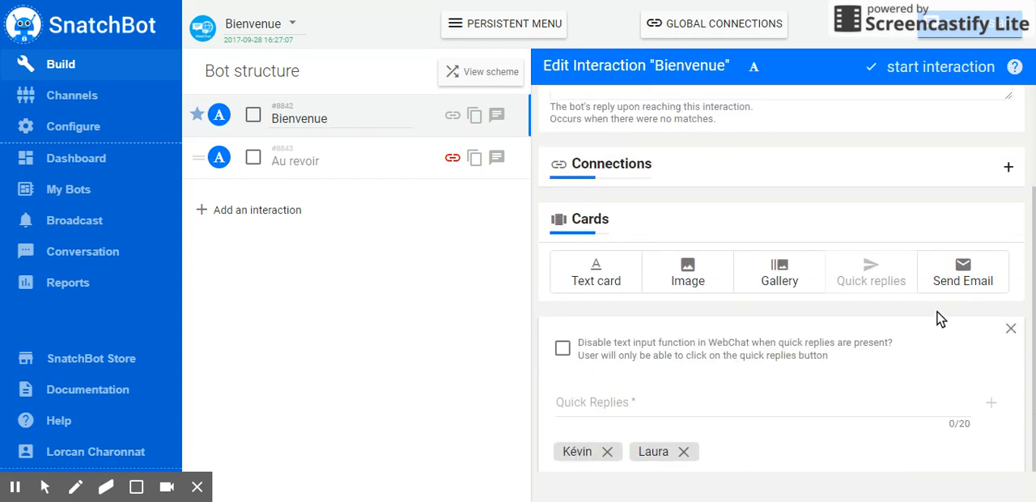
left_click(962, 270)
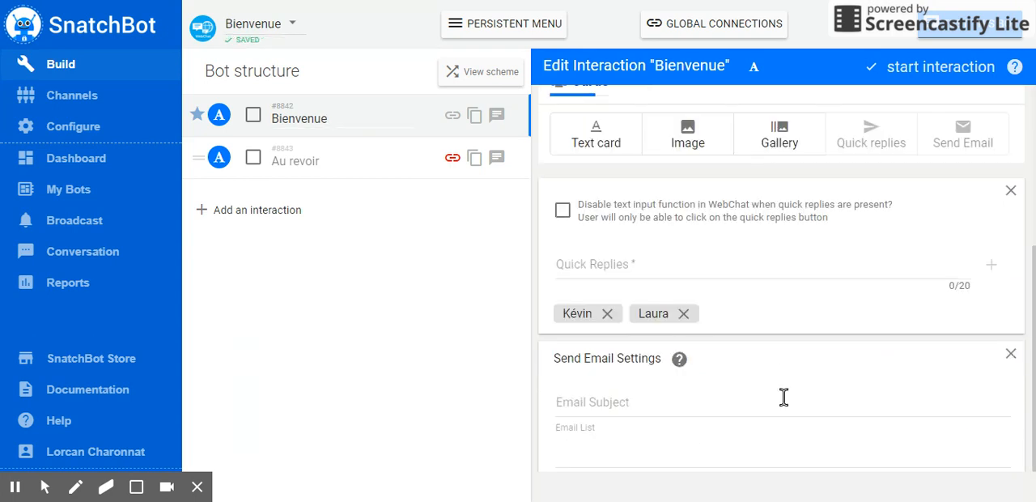
left_click(764, 400)
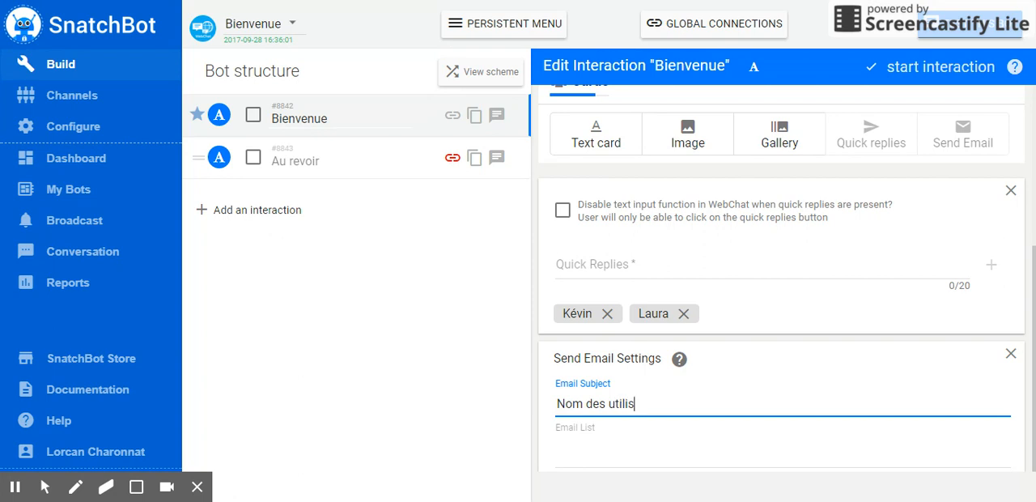
Add a recipient's email address to the Send Email card's email list
left_click(680, 459)
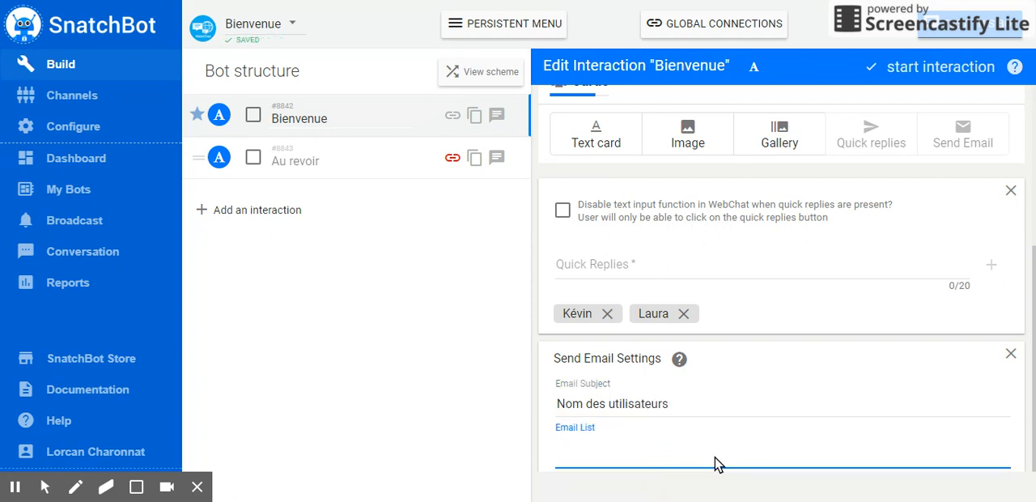
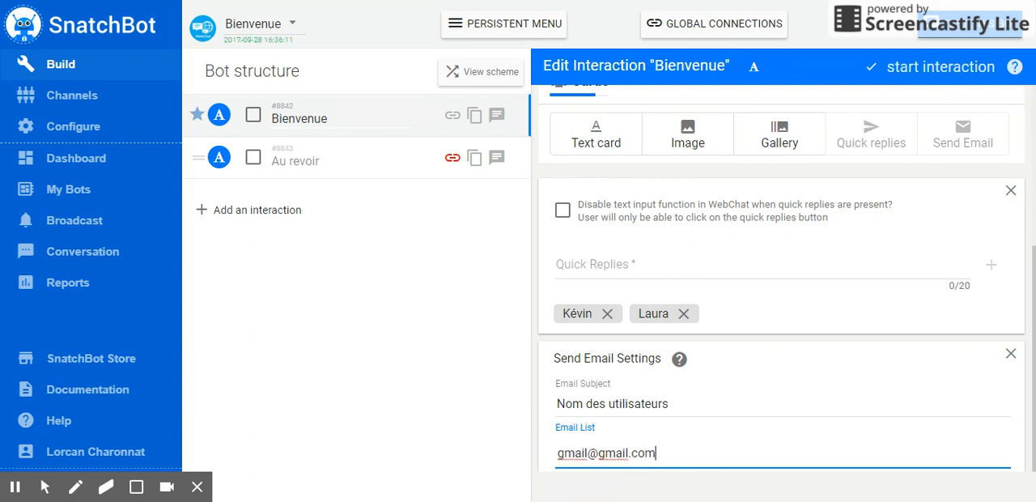
key("Return")
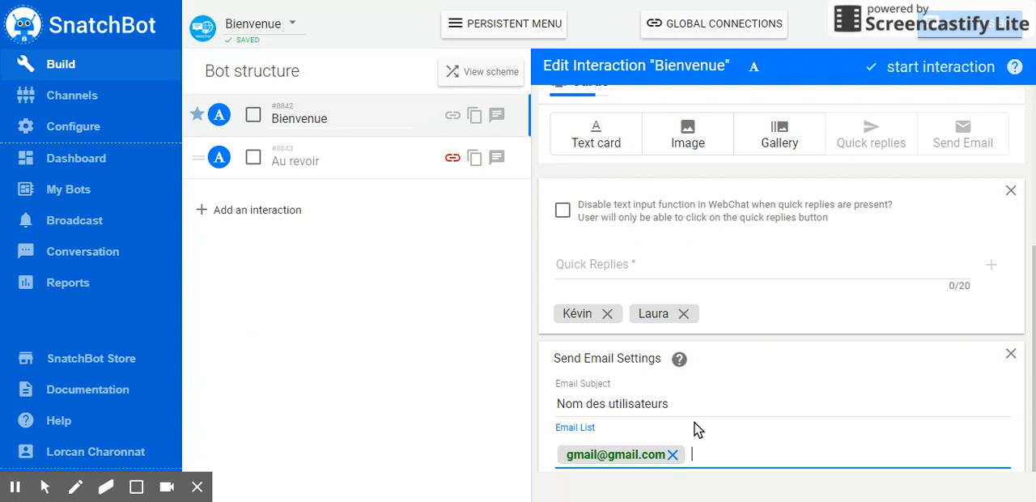
Review the bot's message alongside the quick replies and the subject and recipient in the Send Email settings
scroll(694, 427, "up", 7)
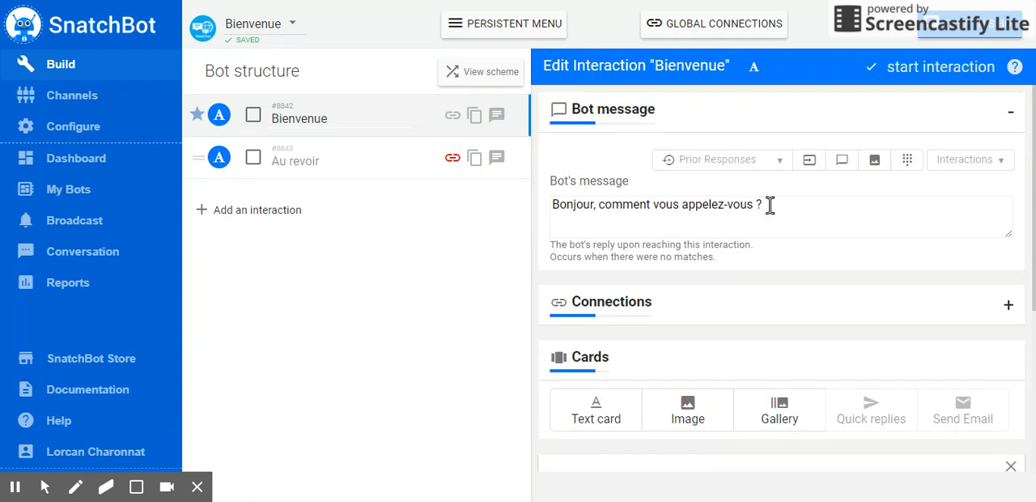
left_click(766, 206)
scroll(764, 389, "down", 4)
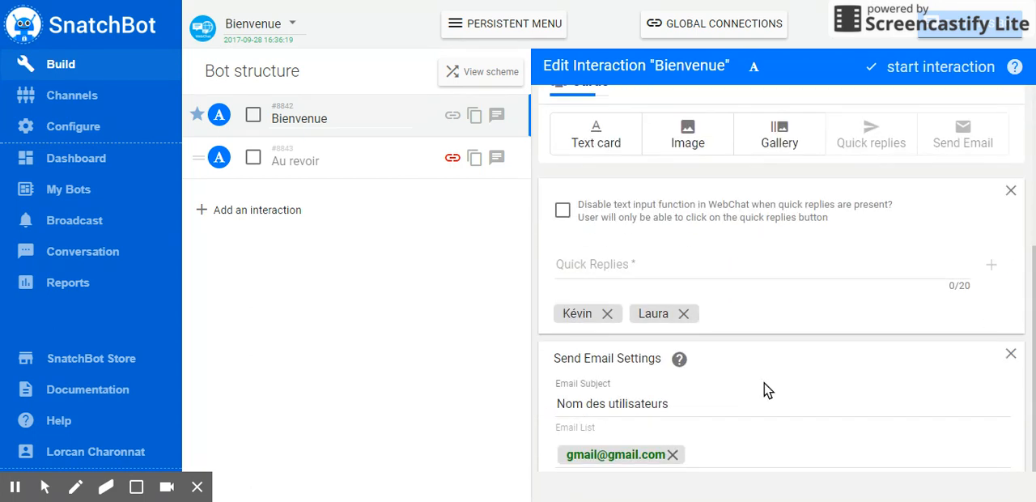
left_click(747, 400)
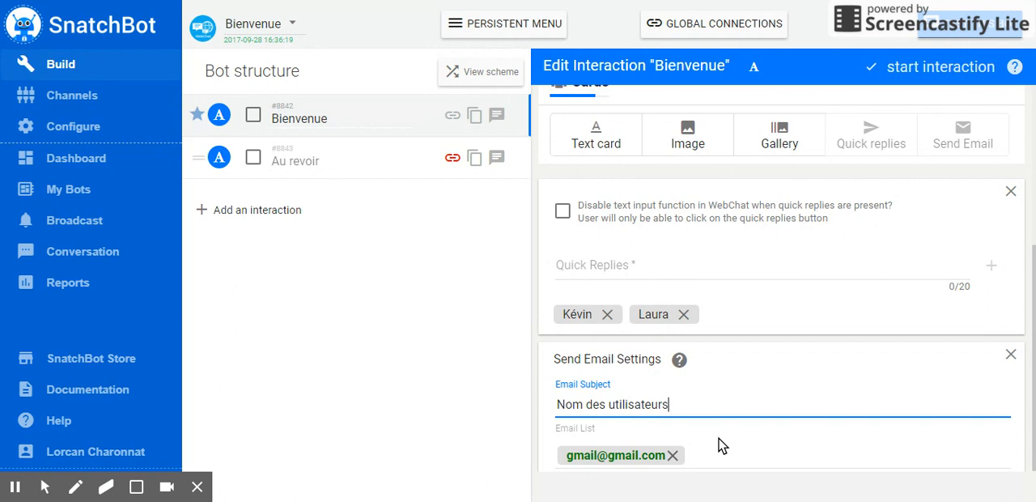
scroll(722, 444, "up", 3)
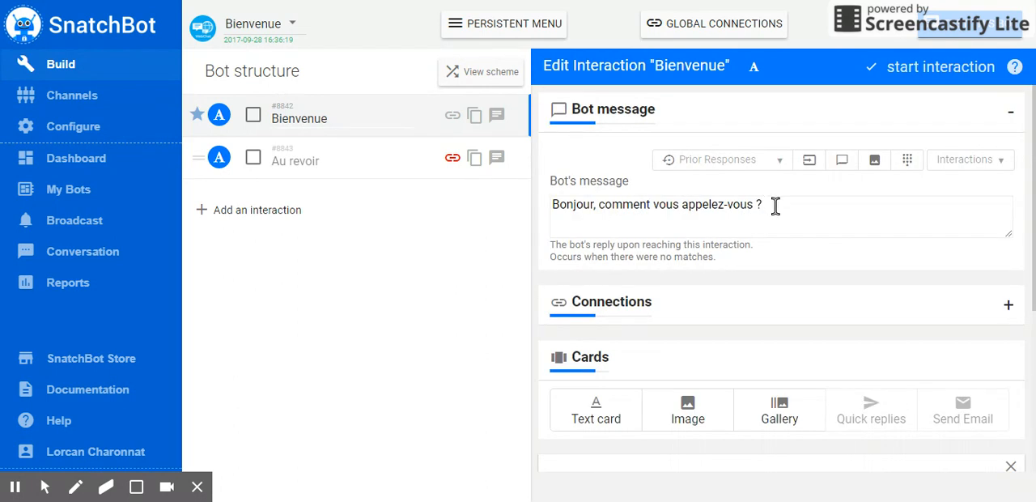
scroll(796, 280, "down", 3)
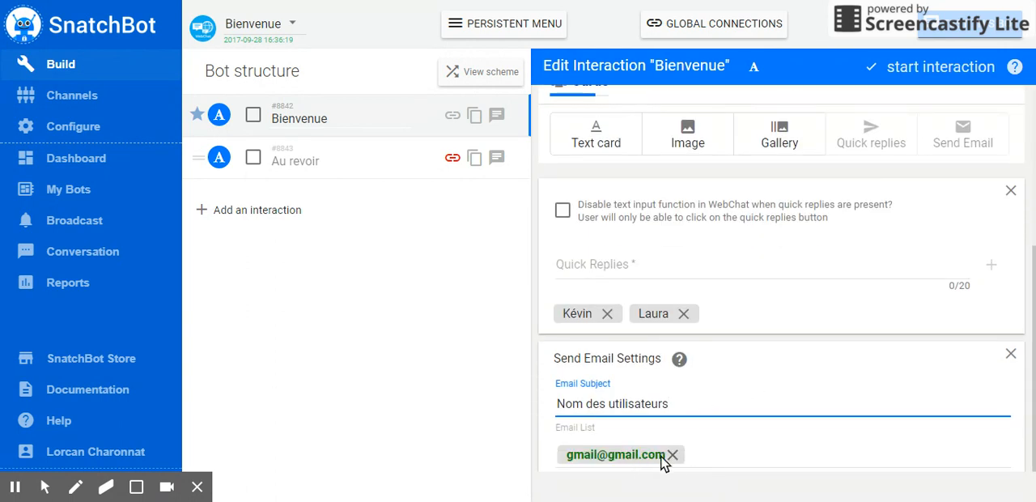
scroll(764, 445, "up", 3)
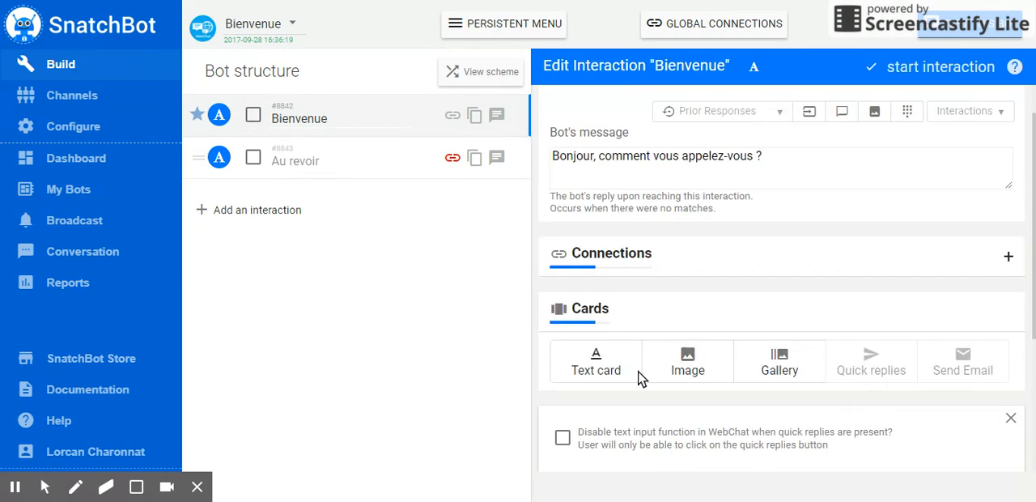